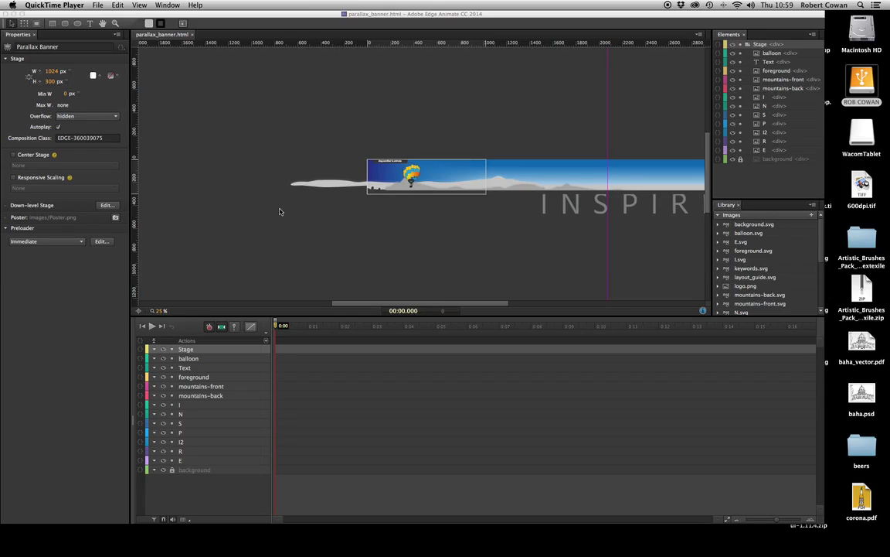
# Step: Set the Stage's overflow to auto and turn off its autoplay
pyautogui.click(402, 302)
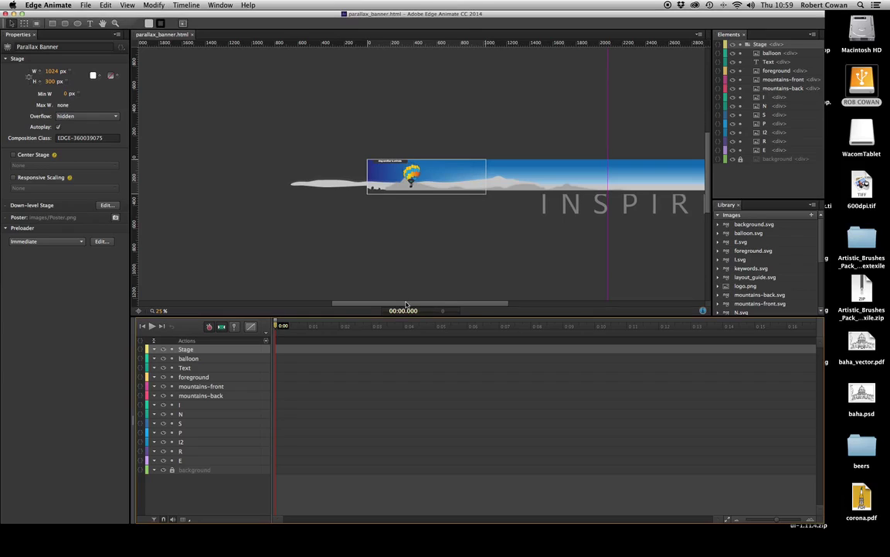
pyautogui.moveTo(459, 301); pyautogui.dragTo(532, 301)
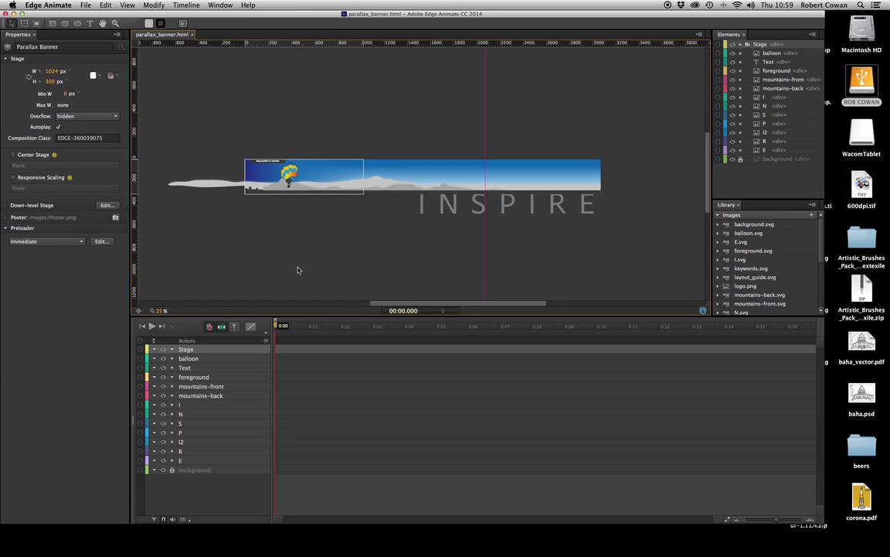
pyautogui.scroll(-1, 328, 262)
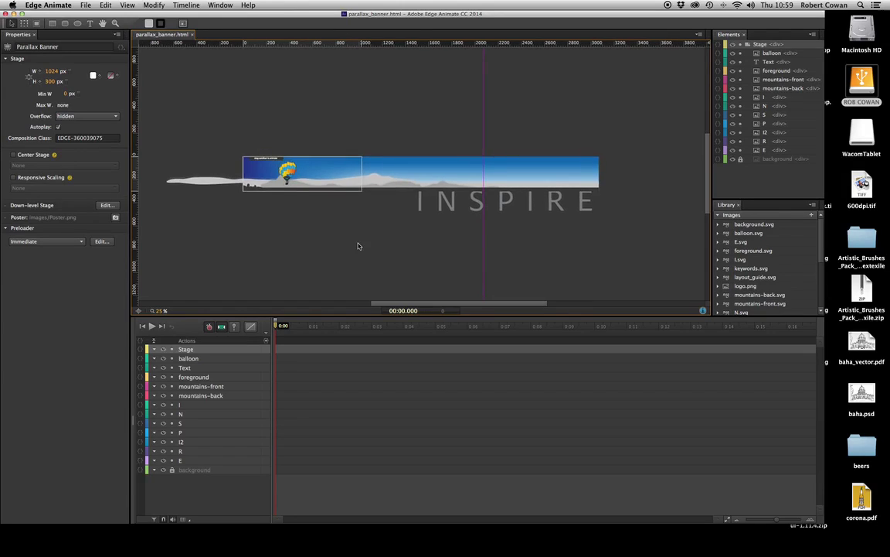
pyautogui.click(498, 170)
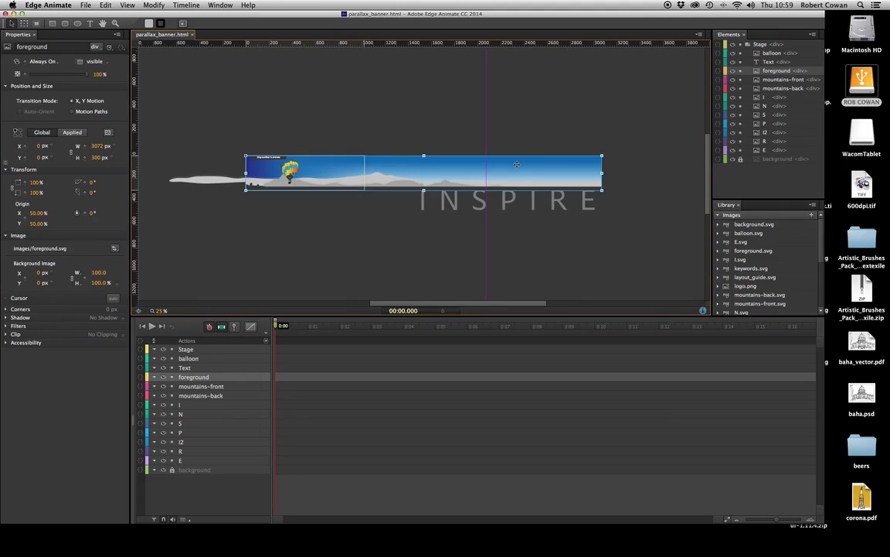
pyautogui.click(347, 130)
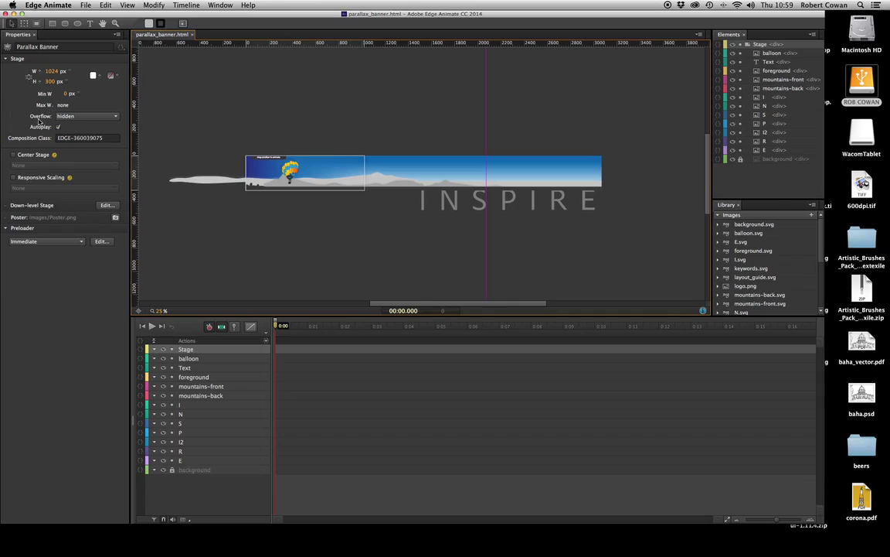
pyautogui.click(108, 118)
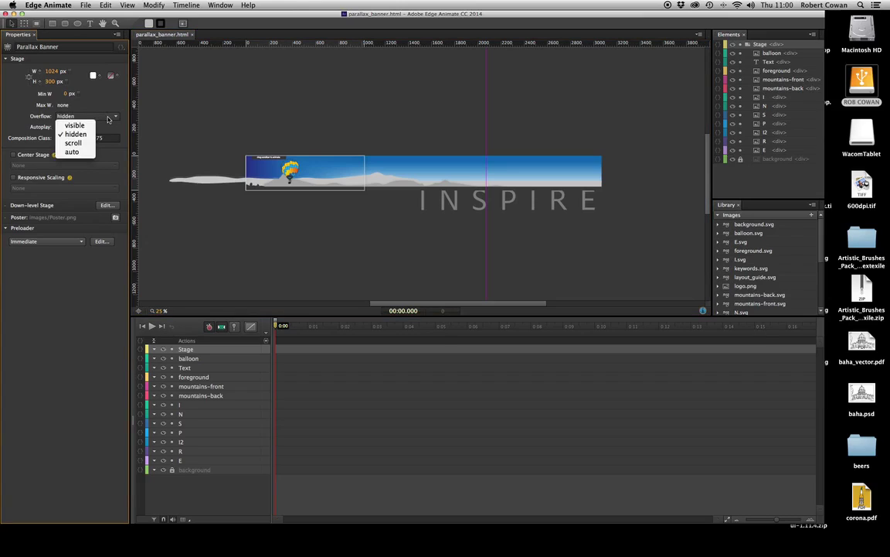
pyautogui.press('Escape')
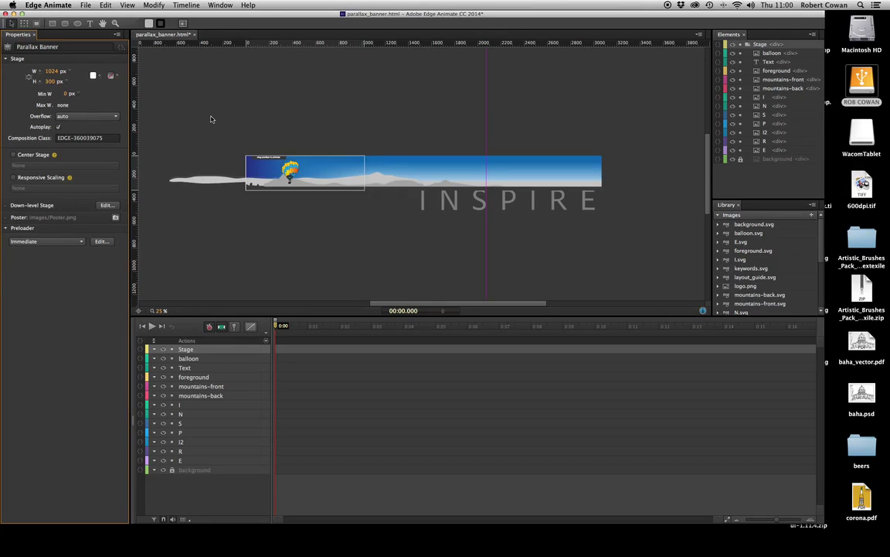
pyautogui.click(58, 126)
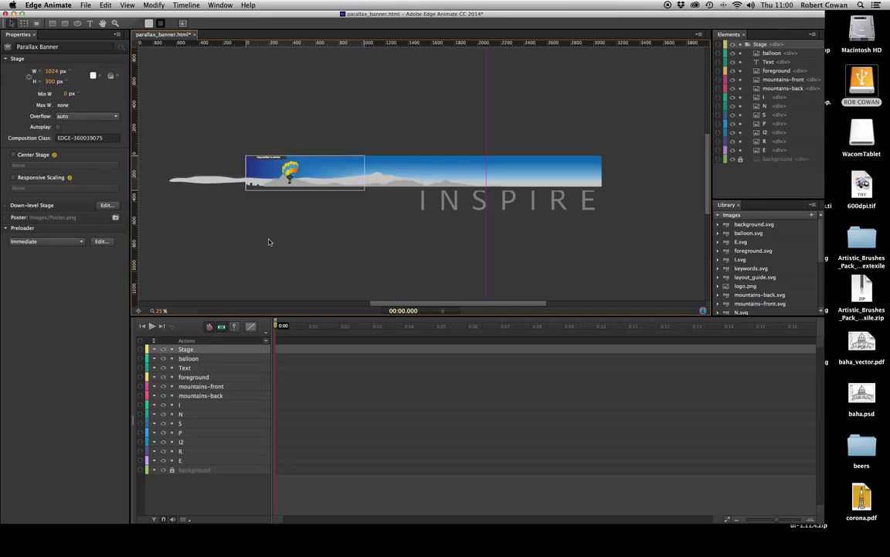
# Step: Review the image files and jQuery scripts stored in the project's library
pyautogui.click(751, 267)
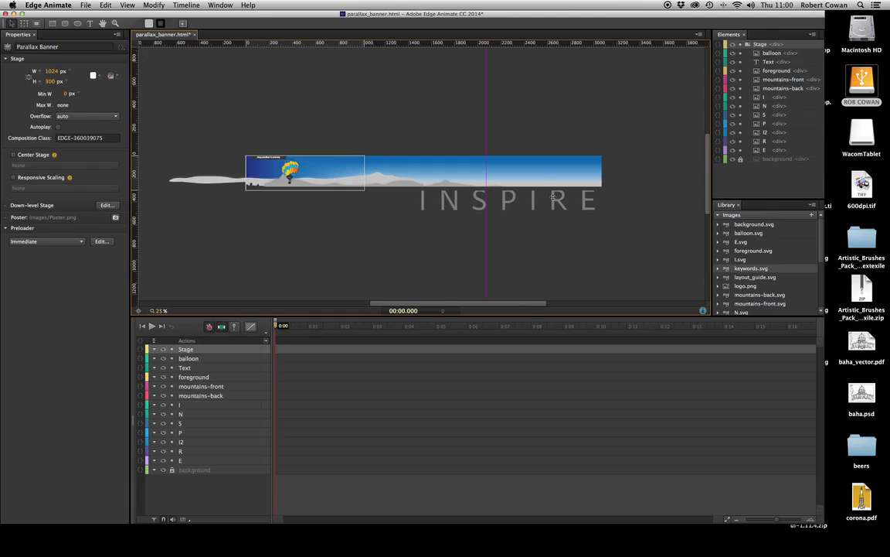
pyautogui.click(765, 250)
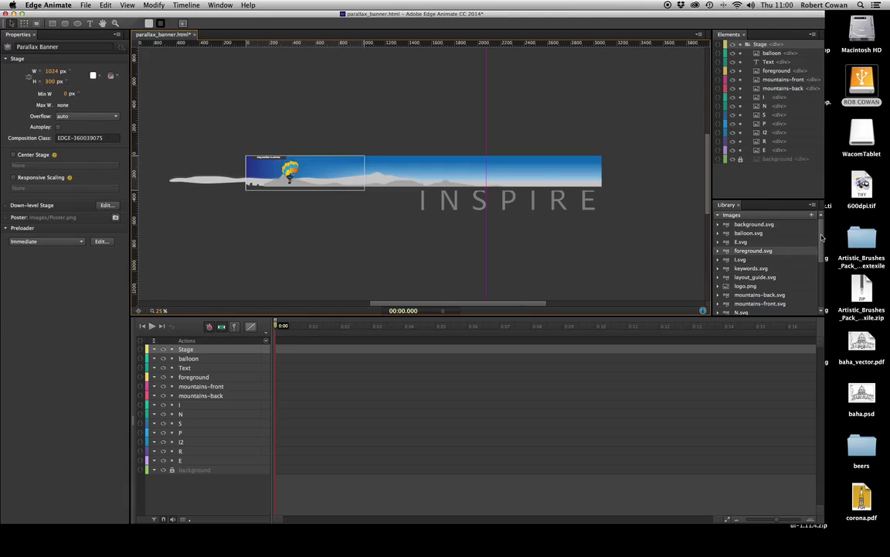
pyautogui.scroll(-5, 823, 238)
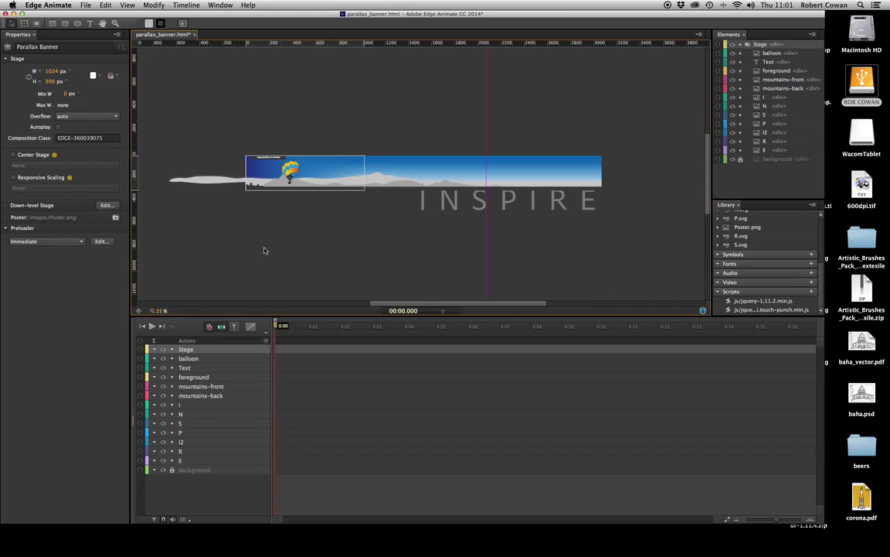
# Step: Switch the balloon's transition mode to Motion Paths and add a location keyframe at 0:00
pyautogui.scroll(1, 270, 201)
pyautogui.click(270, 173)
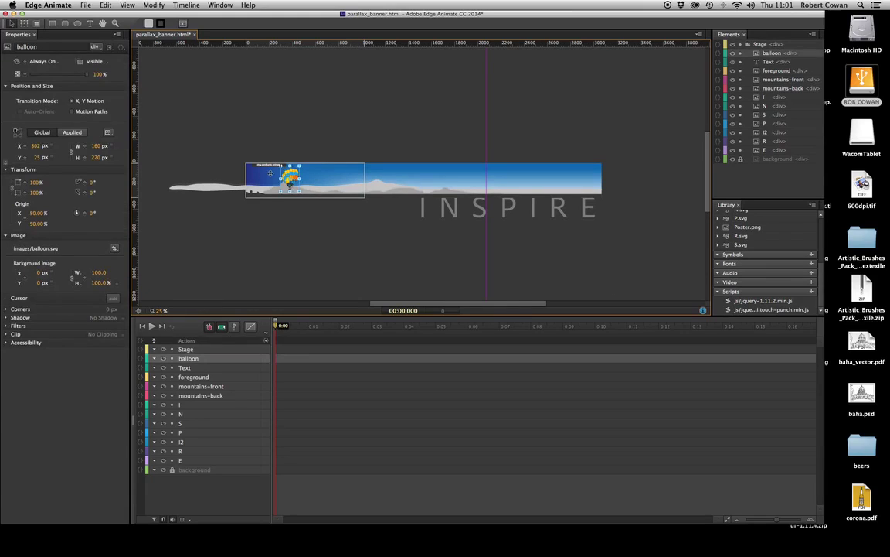
pyautogui.click(71, 112)
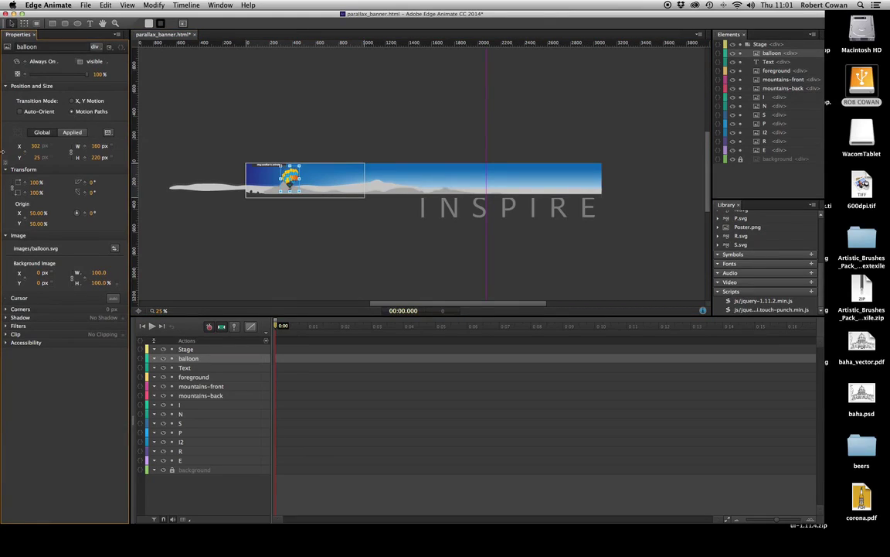
pyautogui.click(26, 154)
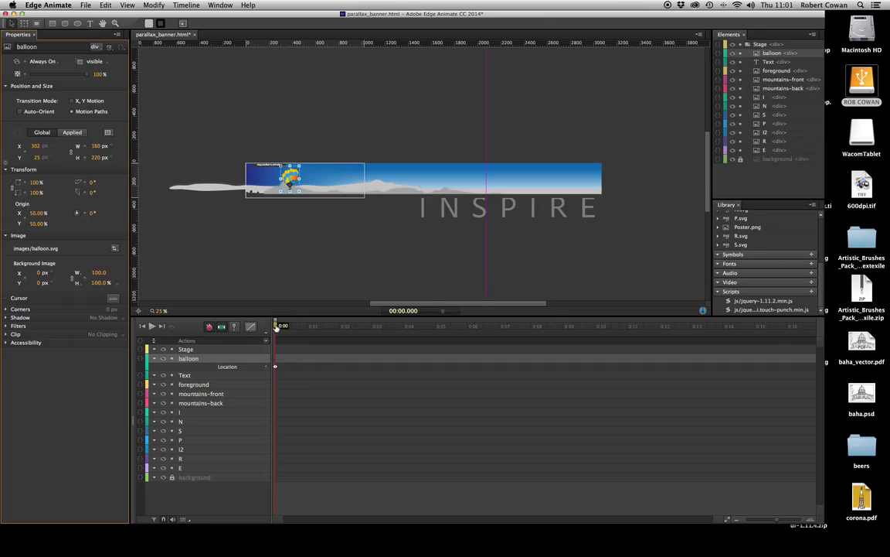
# Step: Animate the balloon across to the far end of the background, at X about 2885 px, by 0:10
pyautogui.moveTo(276, 326); pyautogui.dragTo(595, 328)
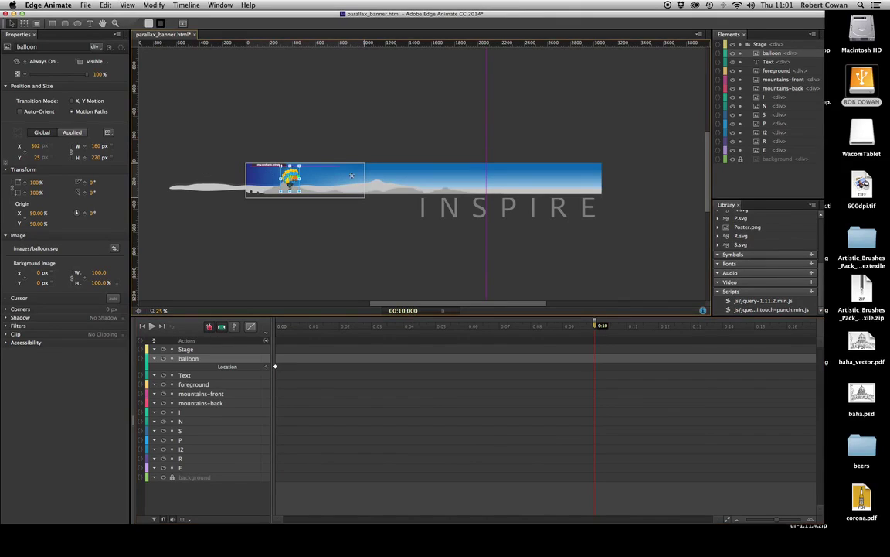
pyautogui.moveTo(269, 175); pyautogui.dragTo(589, 180)
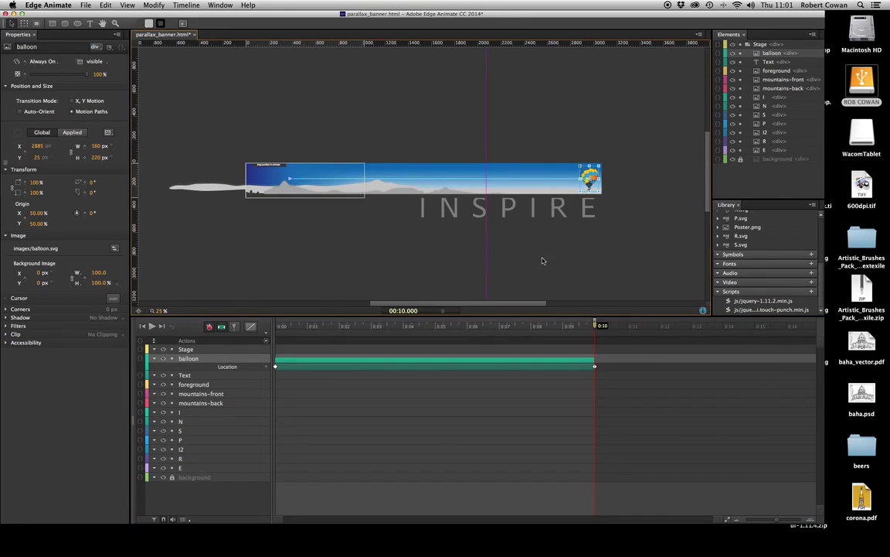
pyautogui.moveTo(592, 326); pyautogui.dragTo(136, 304)
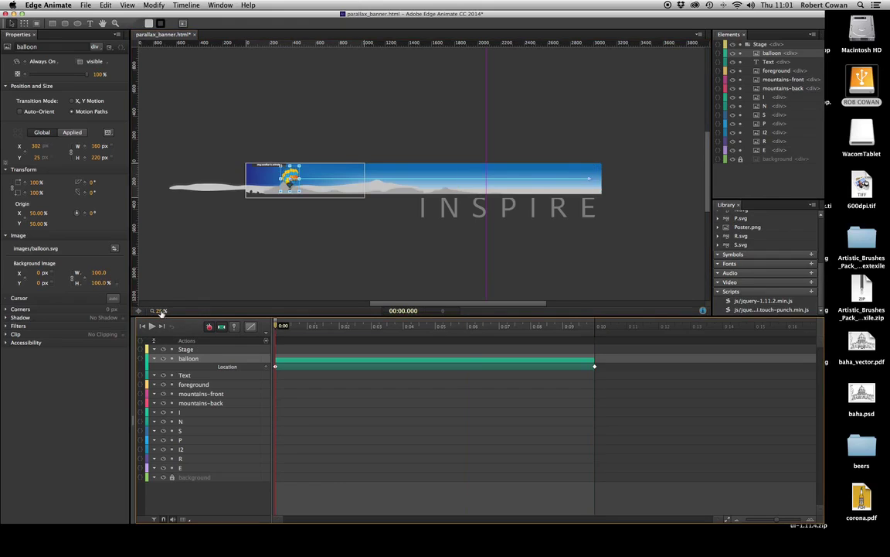
# Step: Bend the first part of the balloon's motion path into a gentle wave, with alternating high and low points up to X about 1950 px
pyautogui.click(162, 311)
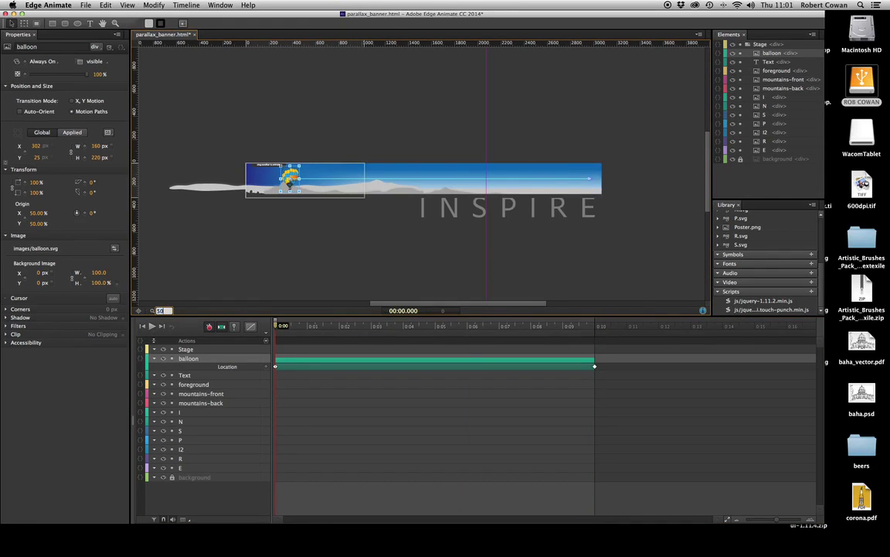
pyautogui.write('50')
pyautogui.press('Return')
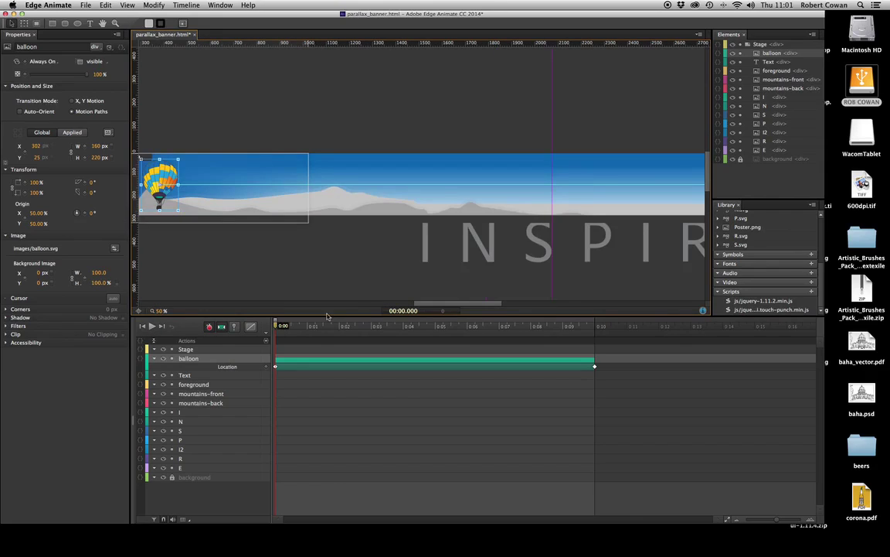
pyautogui.moveTo(423, 304); pyautogui.dragTo(410, 306)
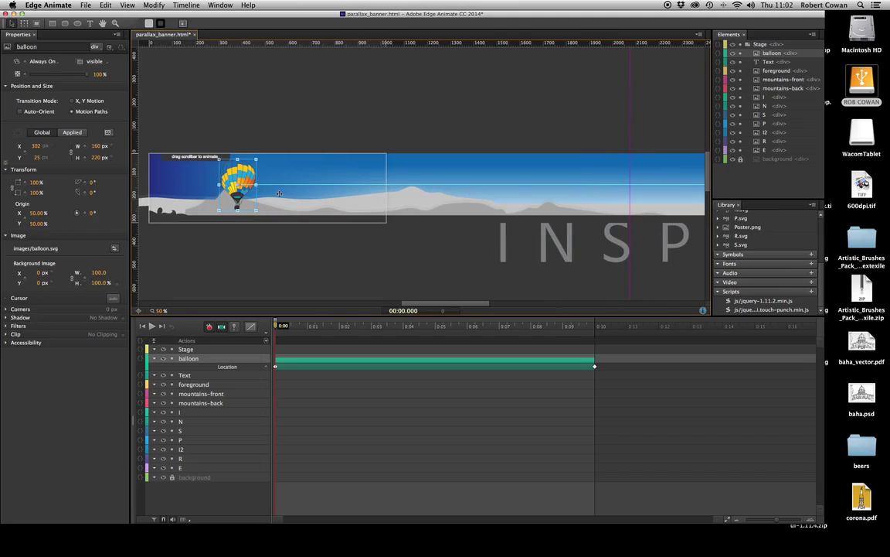
pyautogui.hscroll(-1, 271, 195)
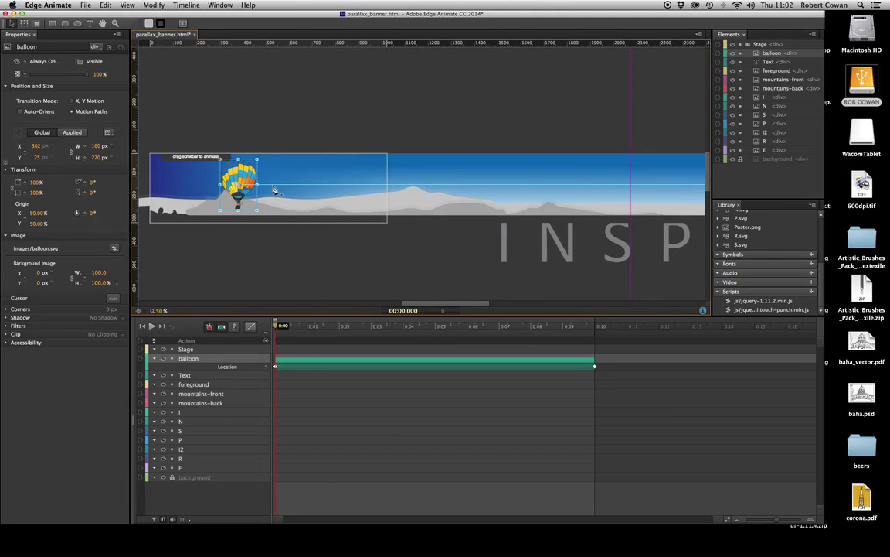
pyautogui.hscroll(1, 270, 190)
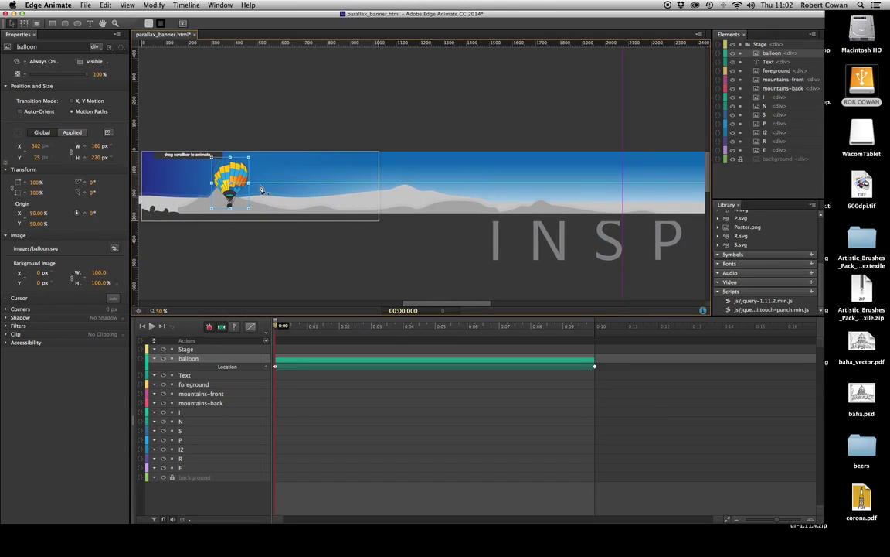
pyautogui.moveTo(260, 187); pyautogui.dragTo(241, 178)
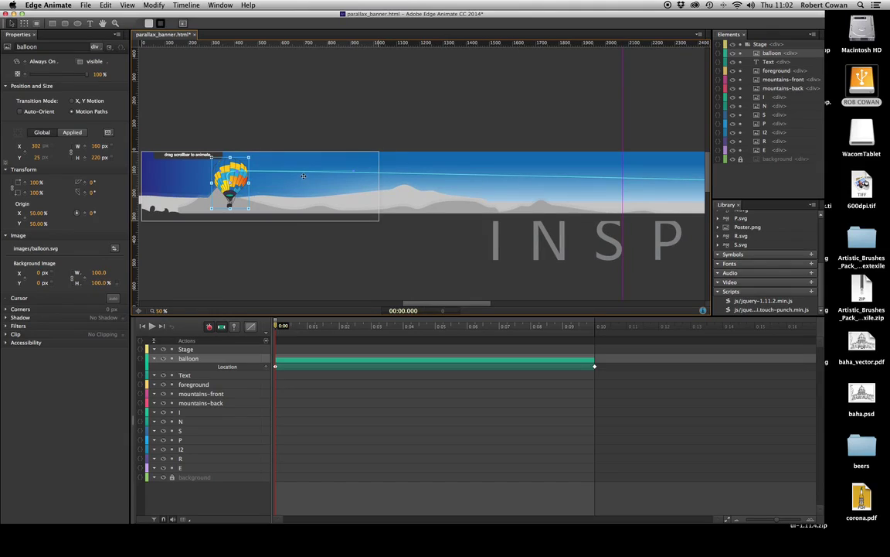
pyautogui.moveTo(328, 184); pyautogui.dragTo(350, 194)
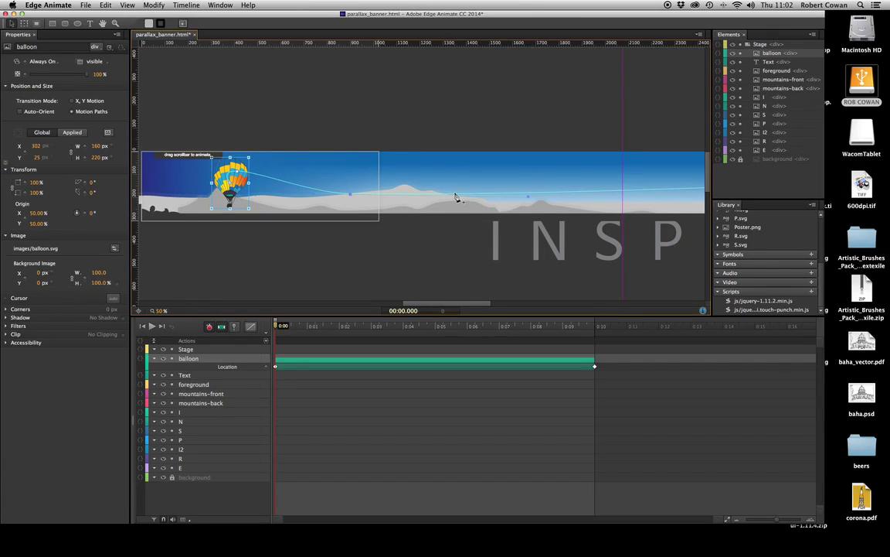
pyautogui.moveTo(456, 193); pyautogui.dragTo(458, 180)
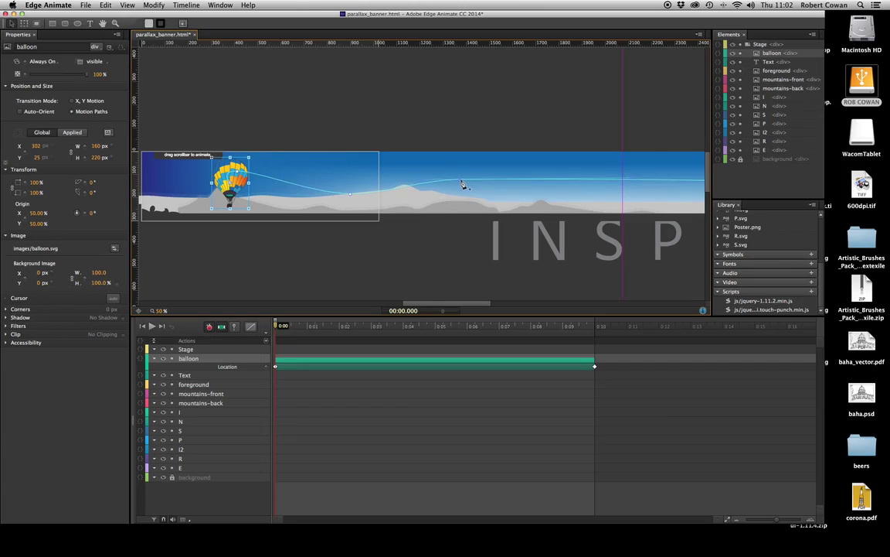
pyautogui.moveTo(584, 186); pyautogui.dragTo(602, 198)
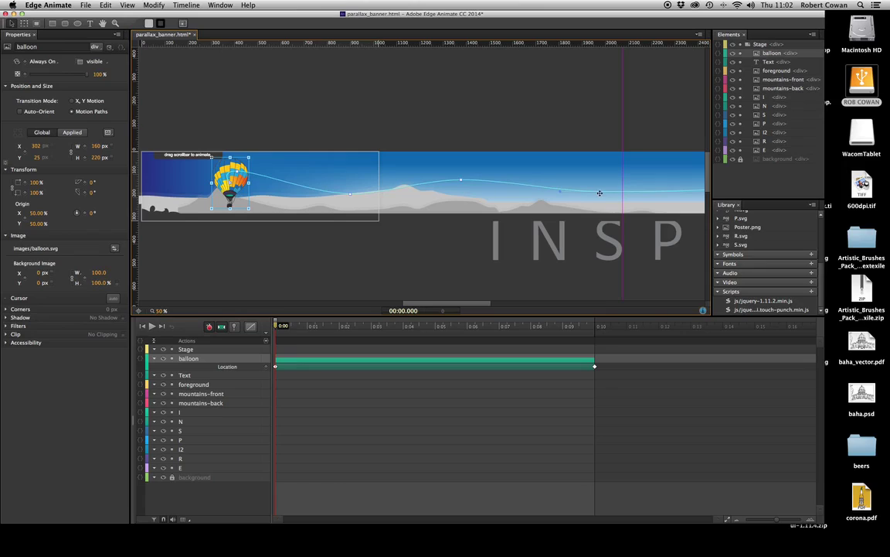
# Step: Continue the wave along the rest of the balloon's motion path, adding high and low points up to its end near the letter E
pyautogui.moveTo(490, 303); pyautogui.dragTo(515, 307)
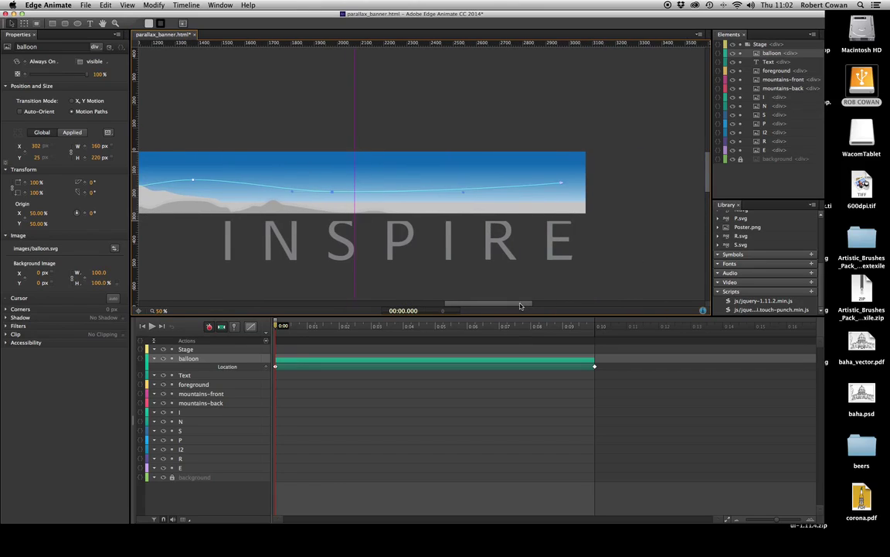
pyautogui.moveTo(521, 306); pyautogui.dragTo(524, 306)
pyautogui.moveTo(395, 195); pyautogui.dragTo(400, 185)
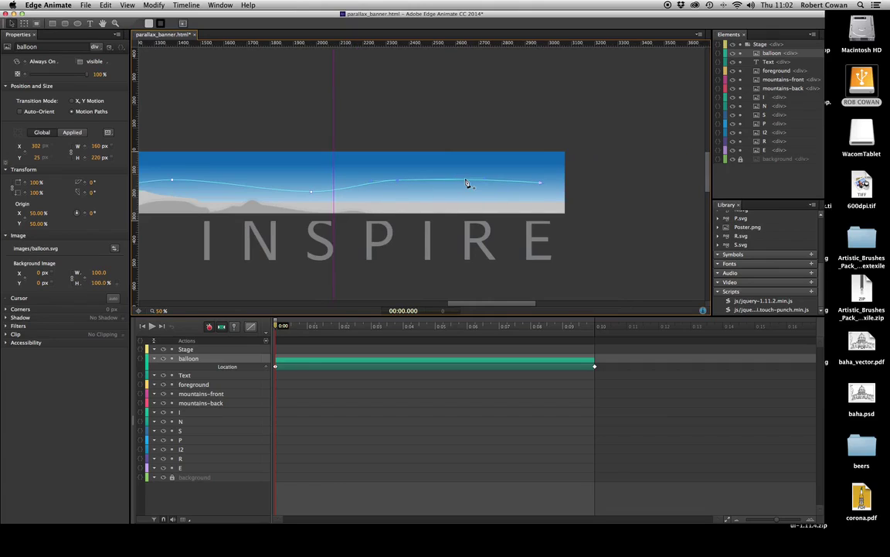
pyautogui.moveTo(467, 183); pyautogui.dragTo(500, 190)
pyautogui.moveTo(530, 183); pyautogui.dragTo(512, 189)
# Step: Add horizontal and vertical scale keyframes for the balloon at 0:00
pyautogui.moveTo(453, 308); pyautogui.dragTo(391, 307)
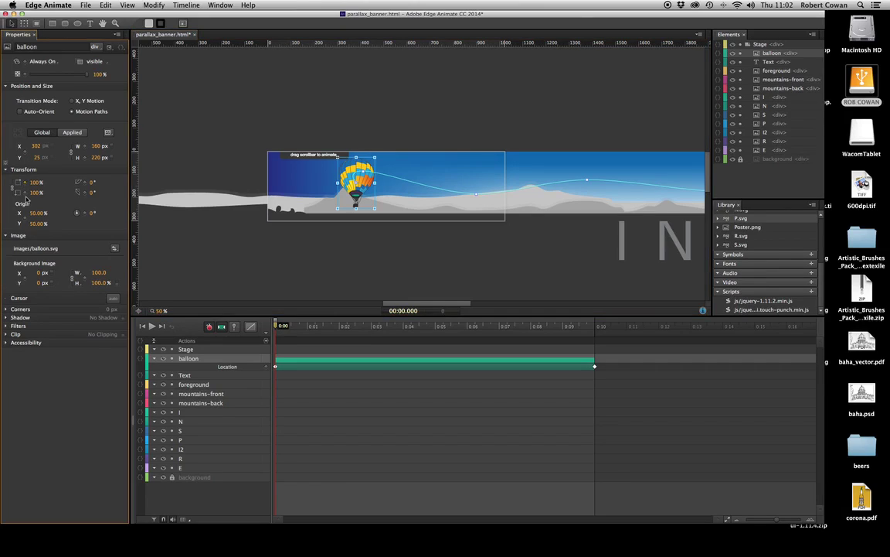
pyautogui.click(24, 182)
pyautogui.click(25, 192)
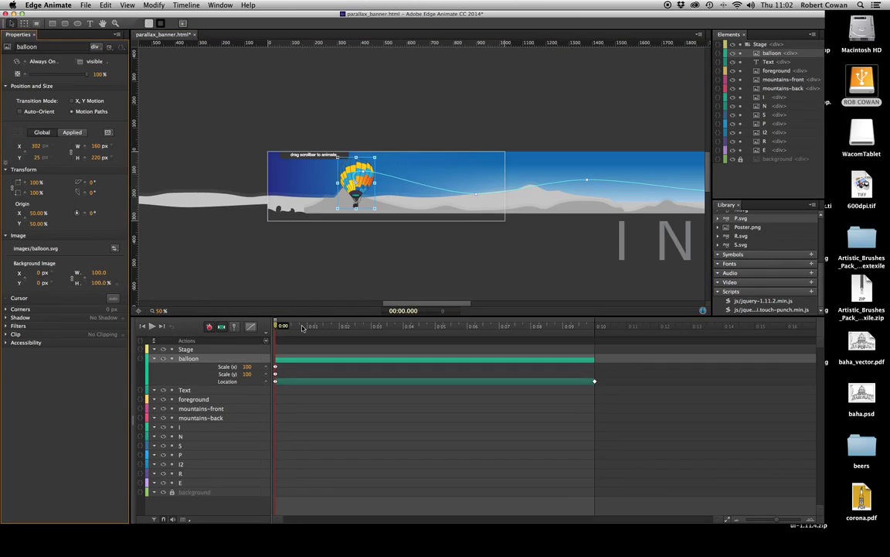
# Step: Shrink the balloon to 50% horizontal and vertical scale at 0:10, and return the playhead to 0:00
pyautogui.moveTo(282, 324); pyautogui.dragTo(468, 324)
pyautogui.moveTo(588, 342)
pyautogui.mouseDown()
pyautogui.moveTo(600, 342)
pyautogui.moveTo(593, 344)
pyautogui.mouseUp()
pyautogui.moveTo(452, 301); pyautogui.dragTo(507, 300)
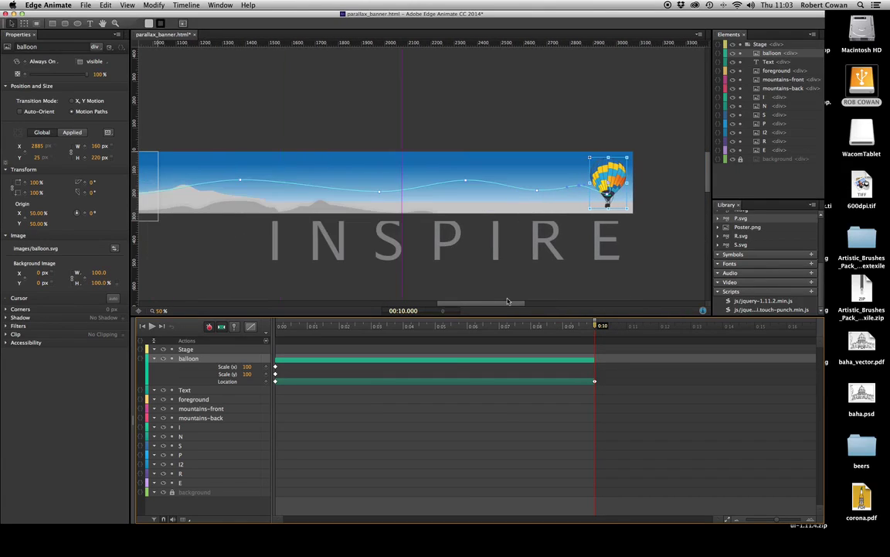
pyautogui.click(249, 368)
pyautogui.write('50')
pyautogui.press('Return')
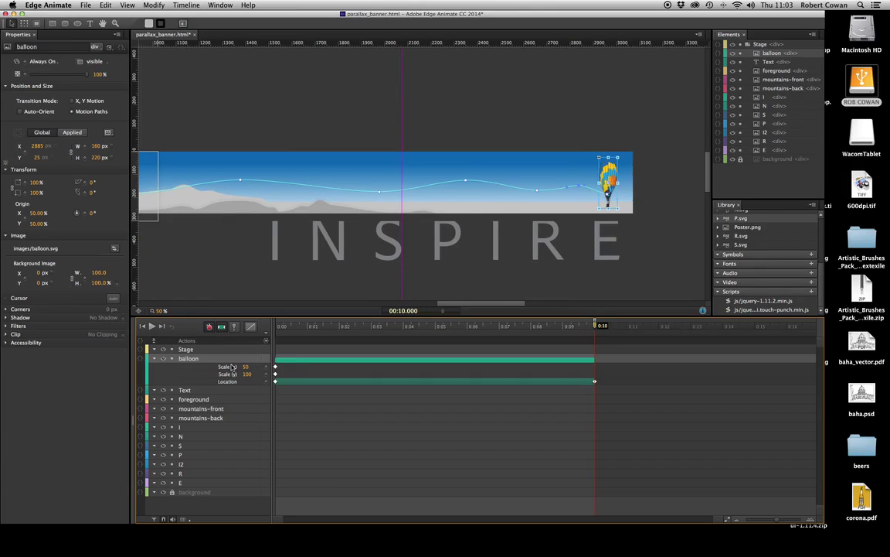
pyautogui.click(248, 375)
pyautogui.write('50')
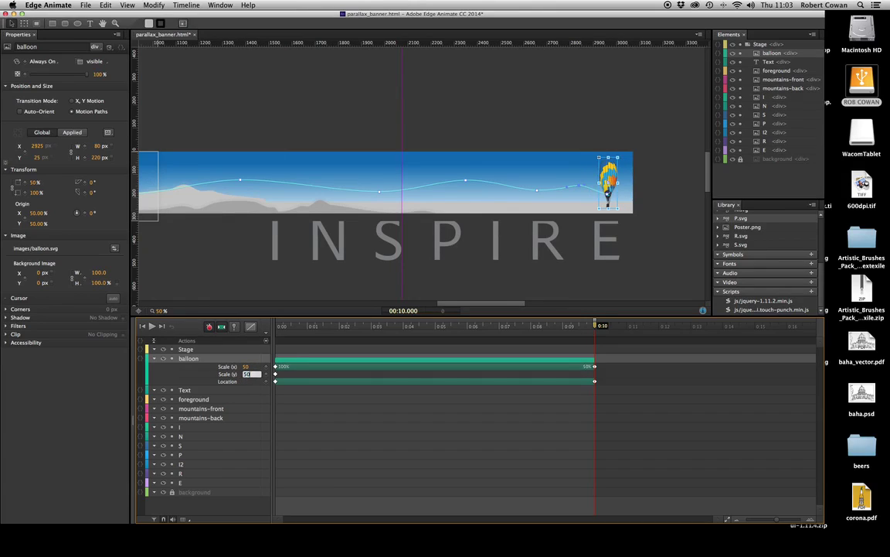
pyautogui.press('Return')
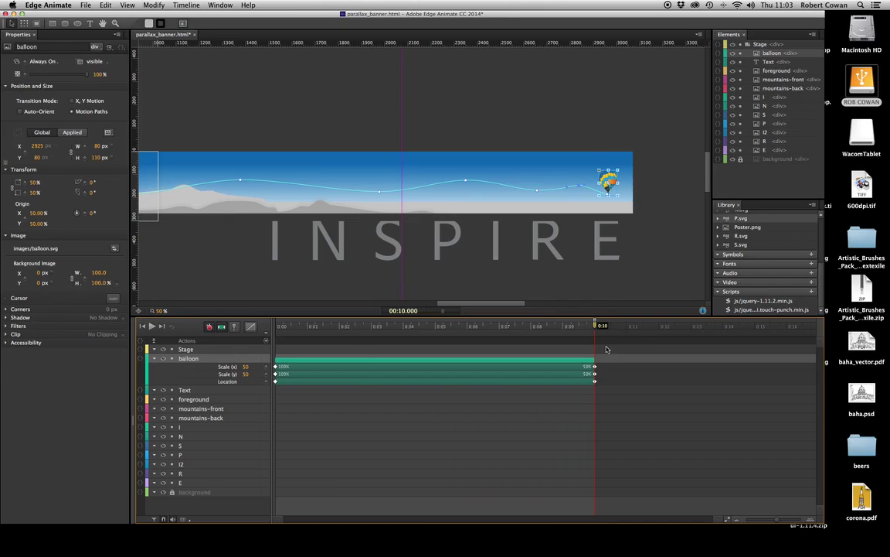
pyautogui.moveTo(596, 327); pyautogui.dragTo(263, 291)
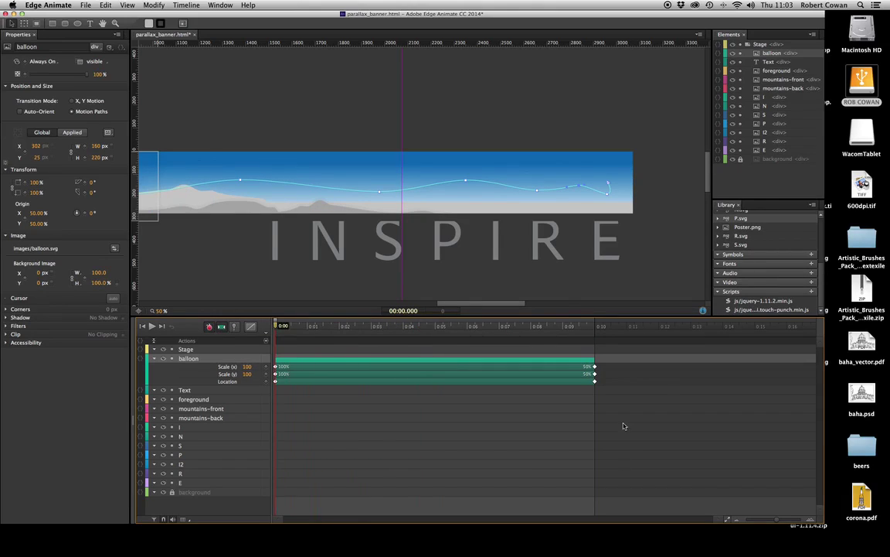
# Step: Add a scroll event to the Stage's actions
pyautogui.moveTo(458, 304); pyautogui.dragTo(391, 292)
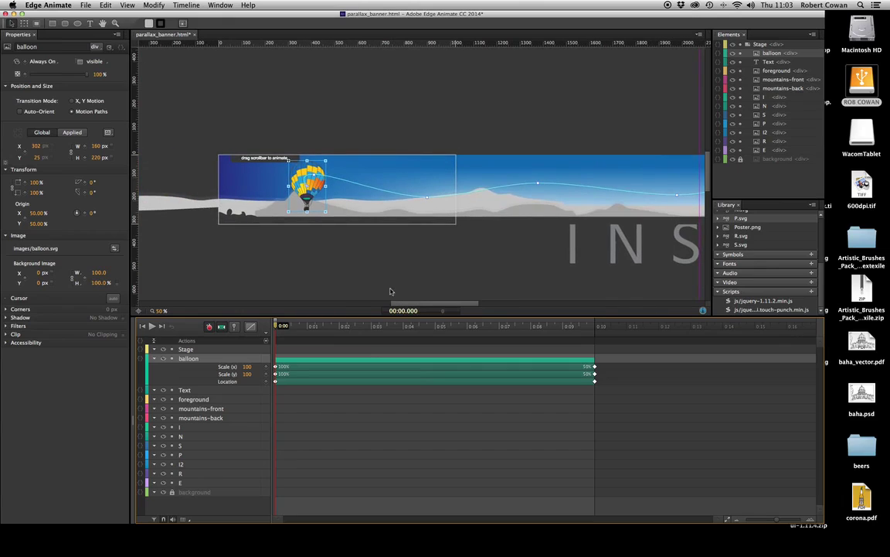
pyautogui.click(294, 277)
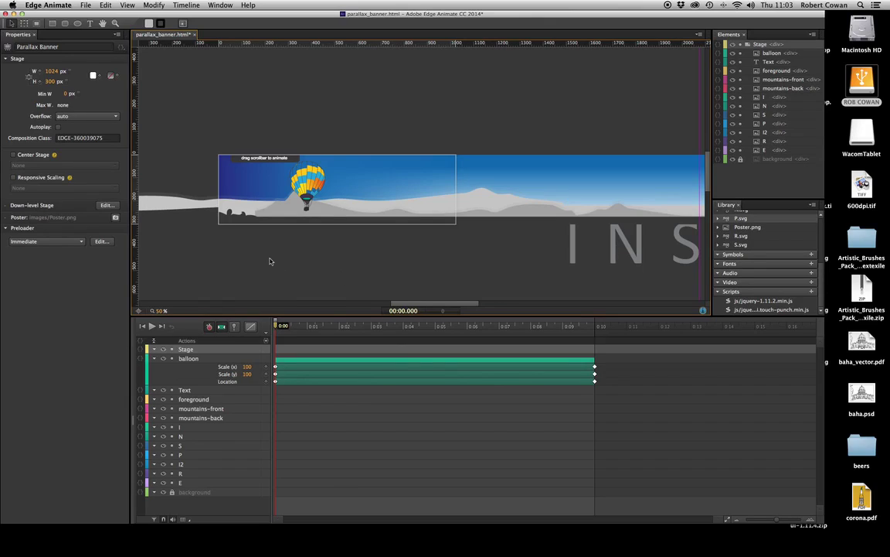
pyautogui.click(215, 351)
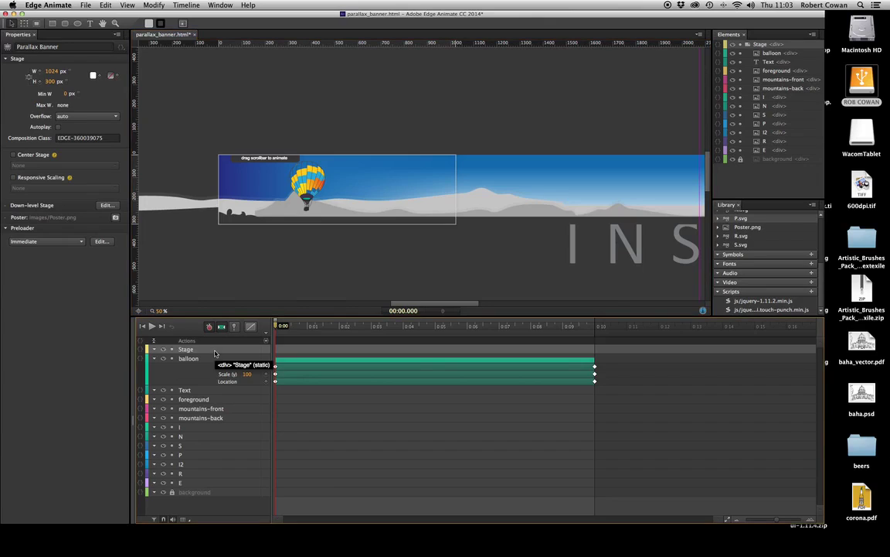
pyautogui.click(141, 353)
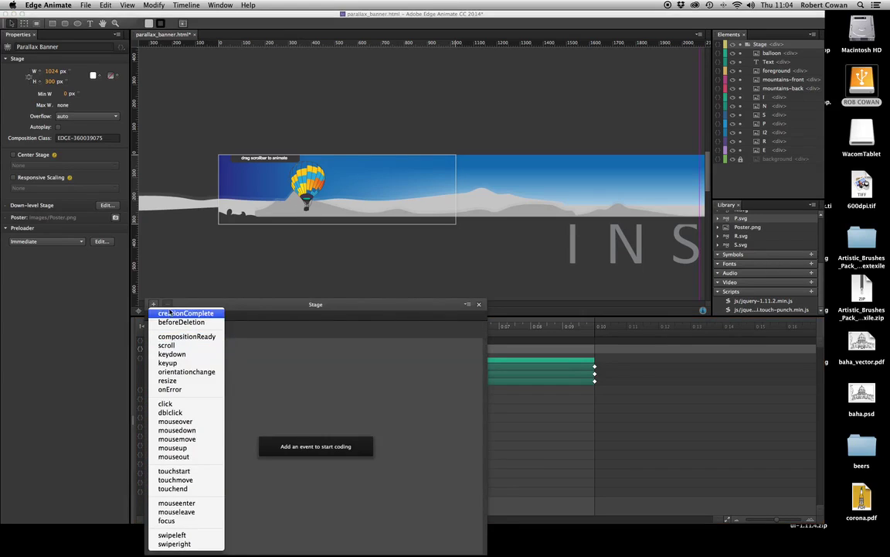
pyautogui.click(166, 344)
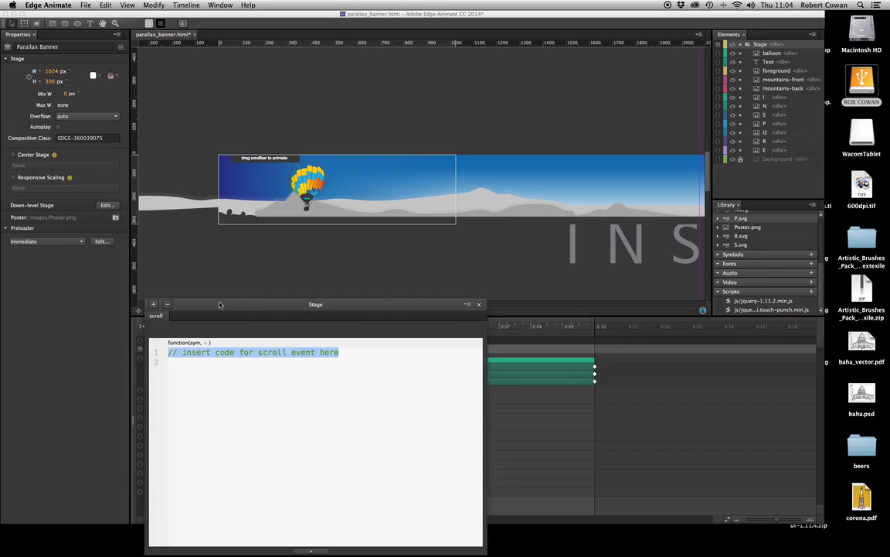
pyautogui.moveTo(219, 305); pyautogui.dragTo(313, 120)
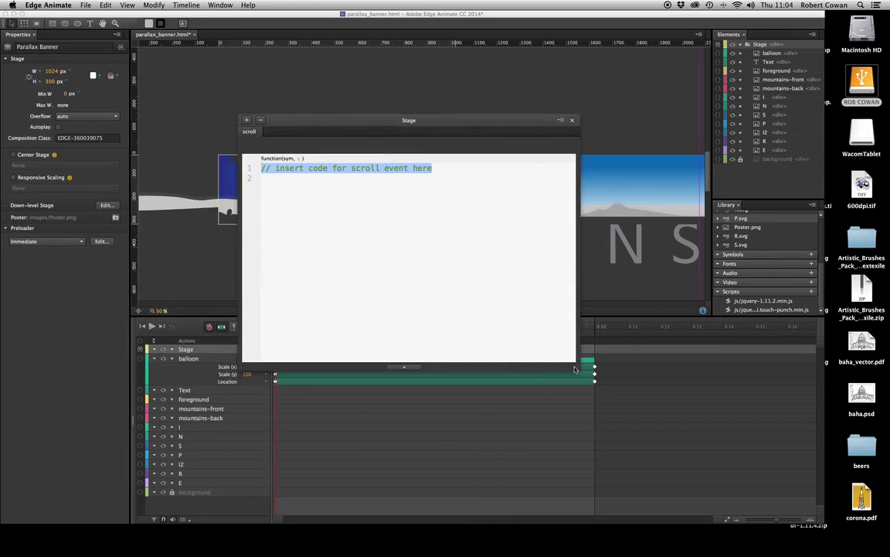
# Step: Paste the script mapping scroll position to timeline position with animationWidth = 3072 into the scroll event, and close the code editor
pyautogui.write('// Map scroll position to timeline position var animationWidth = 3072; var stageWidth = sym.$("Stage").width(); var scrollPos = sym.$("Stage").scrollLeft(); var duration = sym.getDuration(); var percent = scrollPos / (animationWidth - stageWidth); var time = duration * percent; // Update timeline sym.stop(time);')
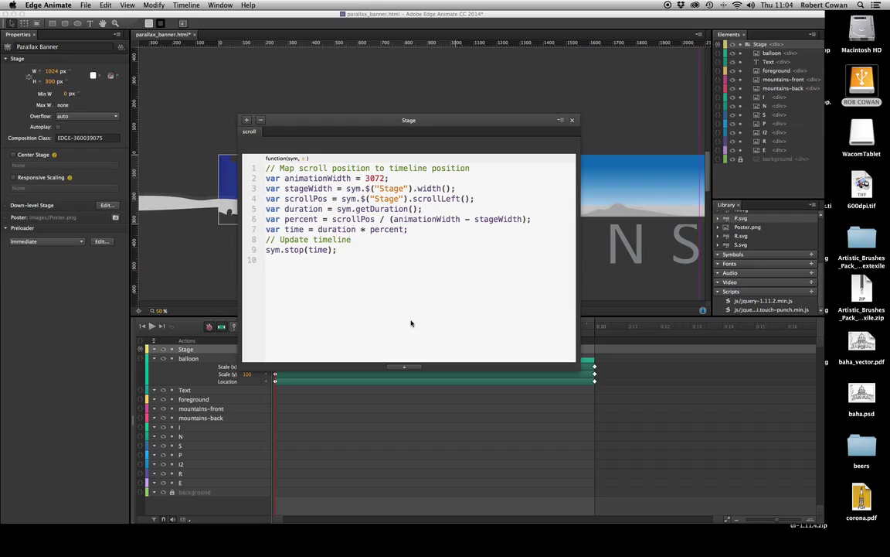
pyautogui.moveTo(307, 120); pyautogui.dragTo(339, 100)
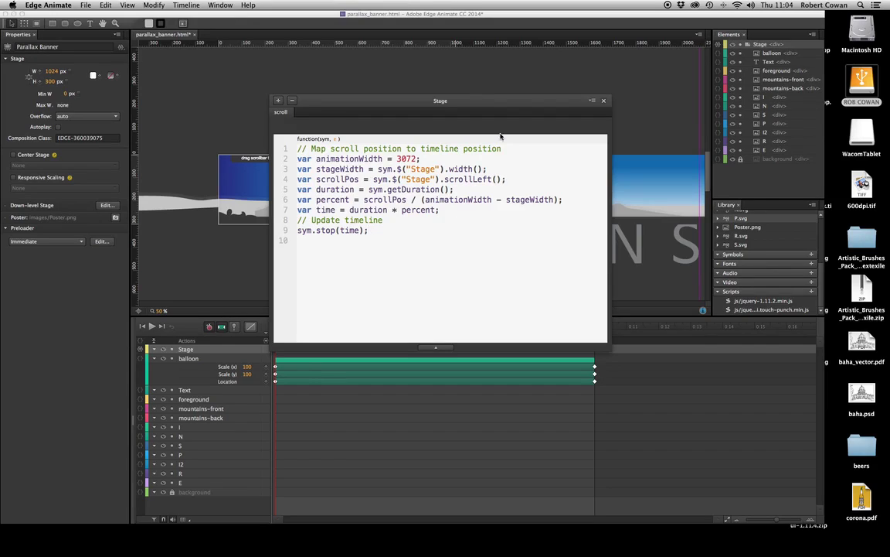
pyautogui.click(603, 101)
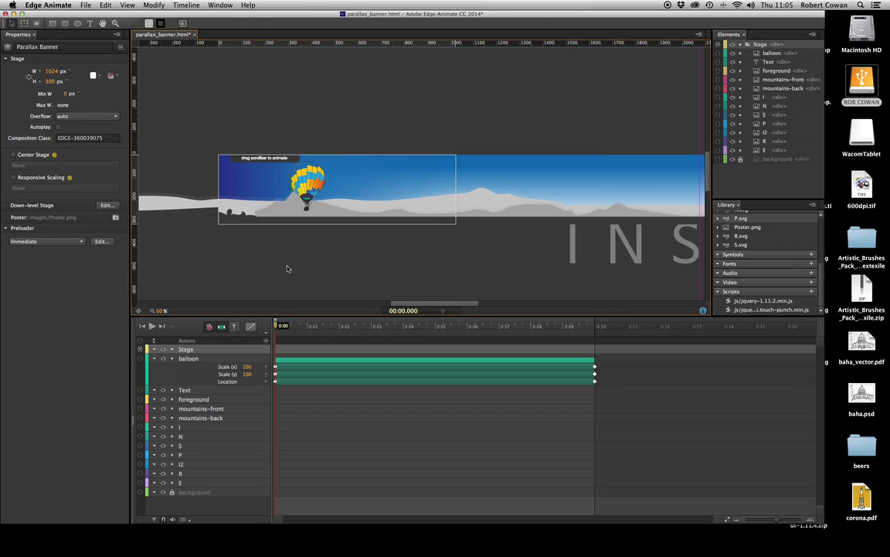
# Step: Play the balloon animation through to preview it, and return the playhead to 0:00
pyautogui.scroll(-1, 287, 268)
pyautogui.hscroll(-1, 274, 274)
pyautogui.hscroll(-1, 281, 273)
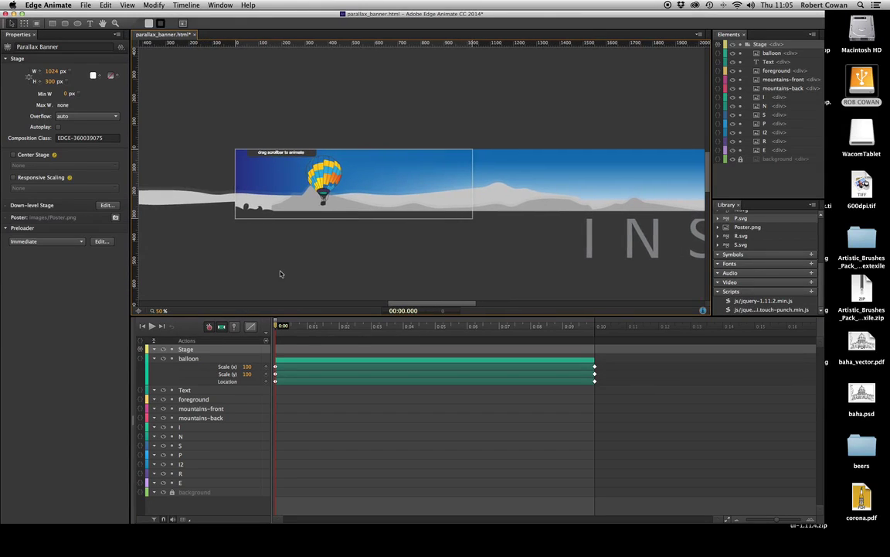
pyautogui.click(153, 327)
pyautogui.click(154, 326)
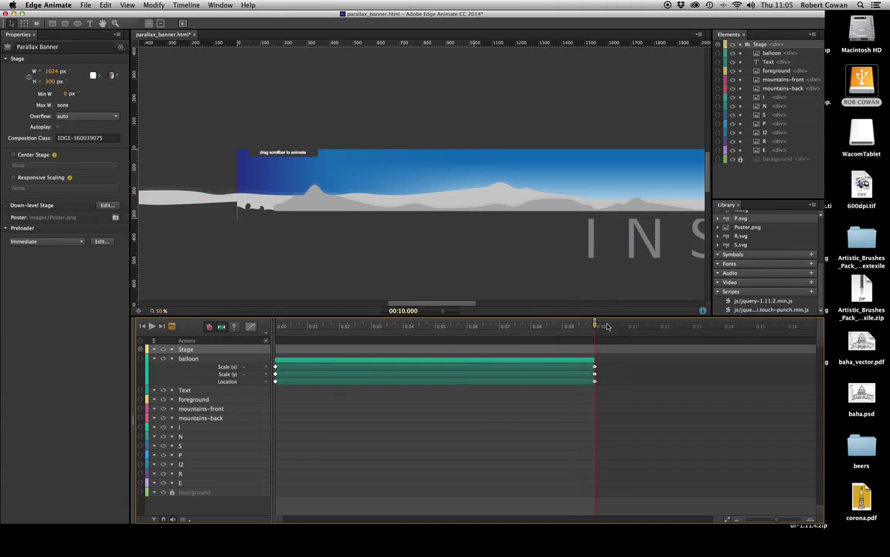
pyautogui.moveTo(594, 324); pyautogui.dragTo(187, 276)
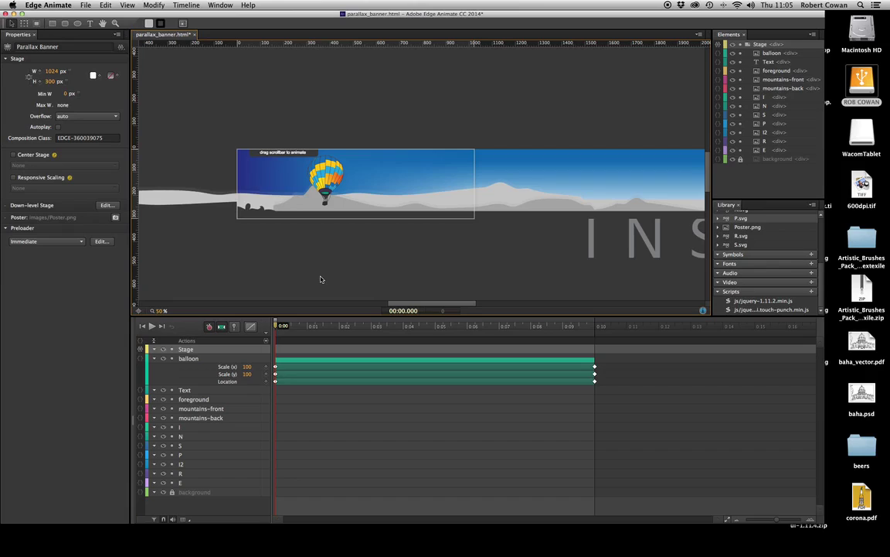
# Step: Add X position keyframes for both mountains-front and mountains-back at 0:00
pyautogui.click(201, 409)
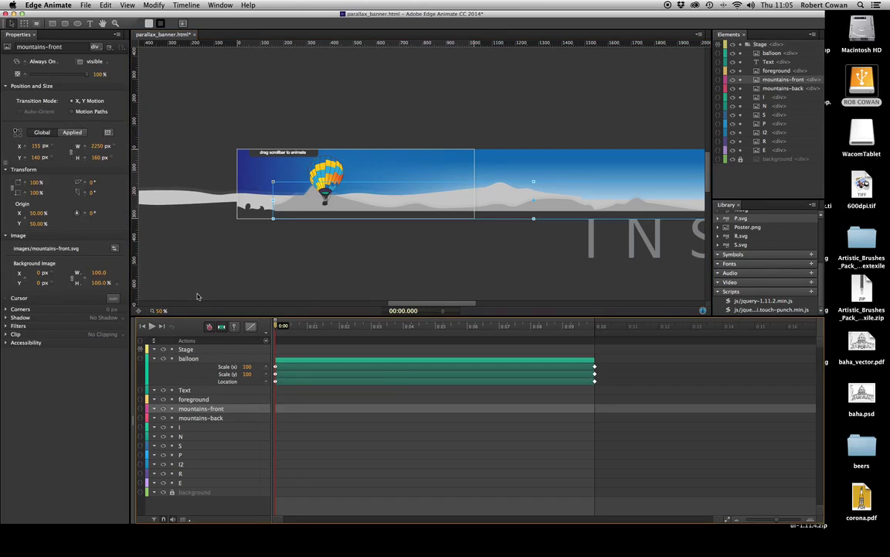
pyautogui.moveTo(441, 302)
pyautogui.mouseDown()
pyautogui.moveTo(452, 300)
pyautogui.moveTo(435, 301)
pyautogui.mouseUp()
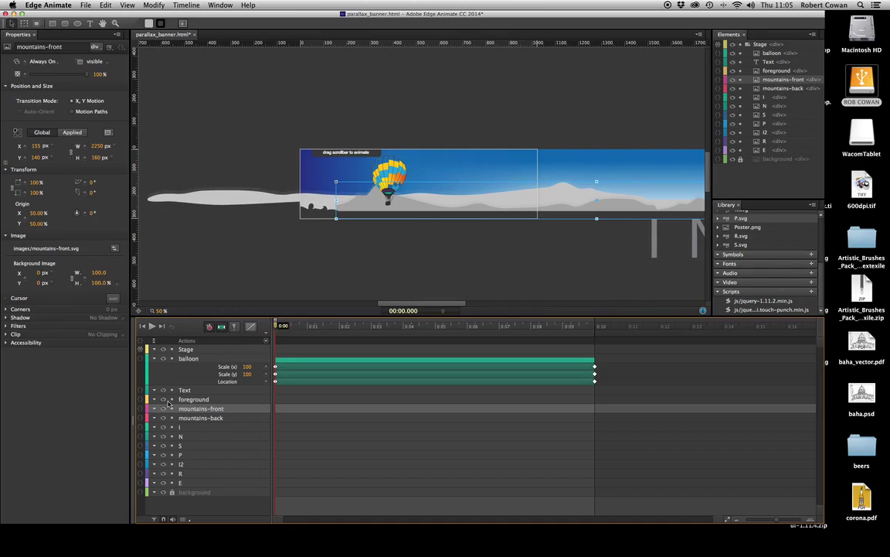
pyautogui.keyDown('shift'); pyautogui.click(203, 418); pyautogui.keyUp('shift')
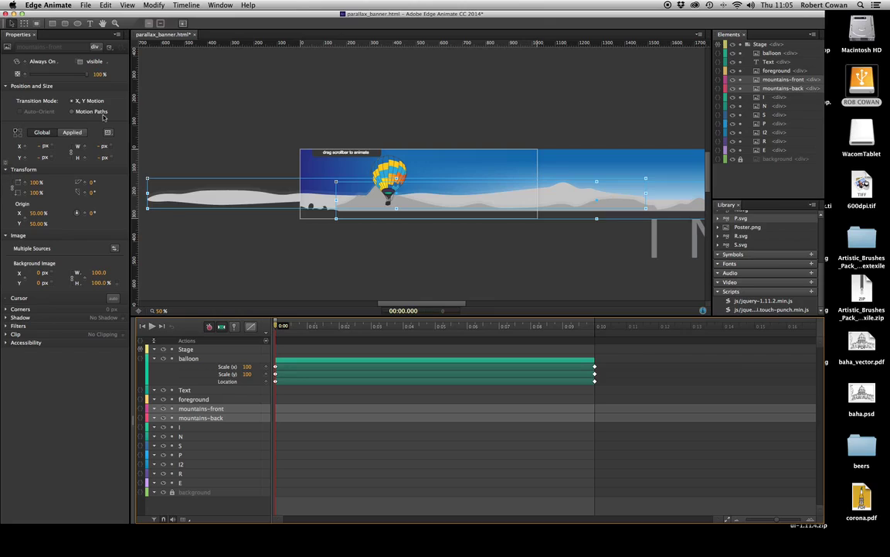
pyautogui.click(24, 146)
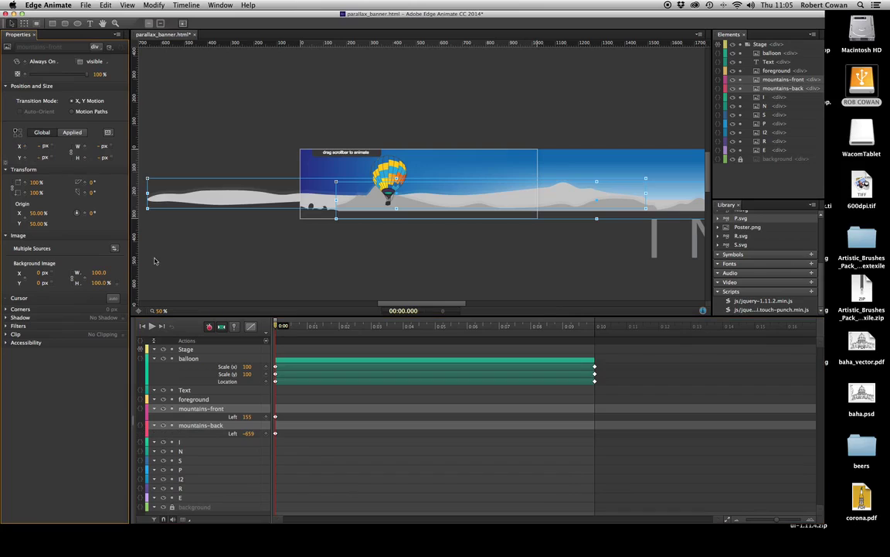
pyautogui.click(232, 278)
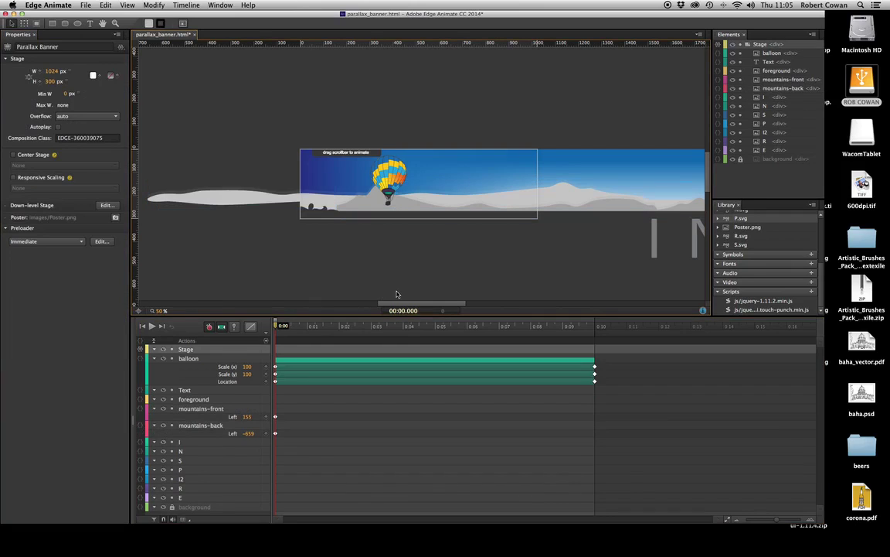
# Step: At 0:06, move mountains-front along the banner to X about 305 px
pyautogui.click(200, 408)
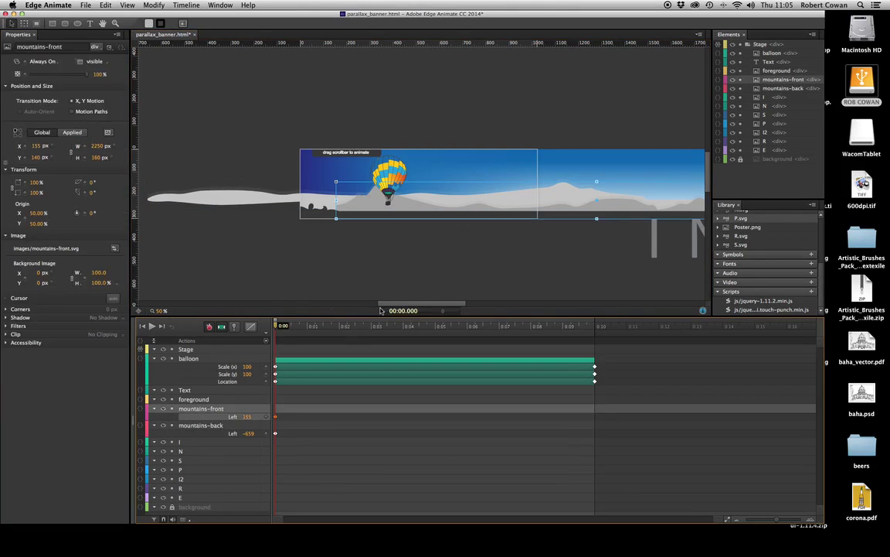
pyautogui.moveTo(277, 327); pyautogui.dragTo(468, 328)
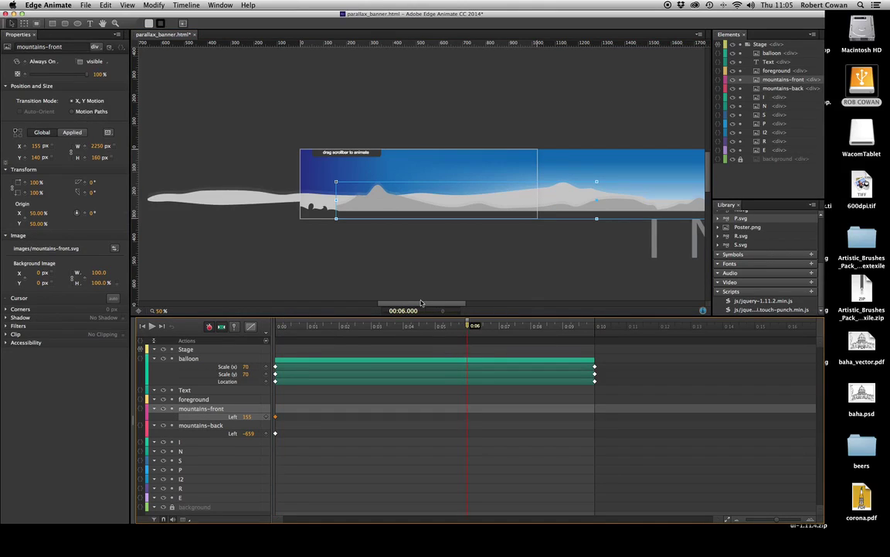
pyautogui.moveTo(425, 303); pyautogui.dragTo(459, 302)
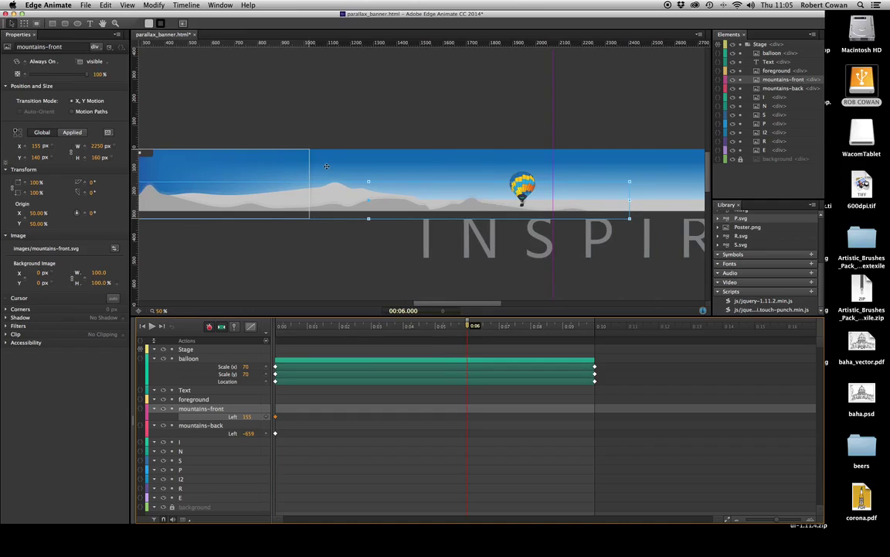
pyautogui.moveTo(333, 193); pyautogui.dragTo(463, 195)
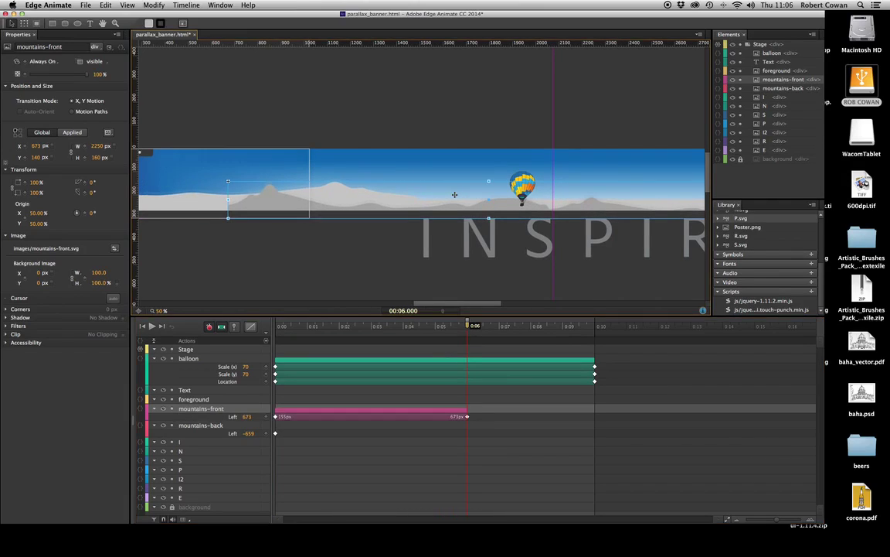
pyautogui.scroll(-2, 338, 234)
pyautogui.hscroll(3, 339, 234)
pyautogui.hscroll(2, 339, 234)
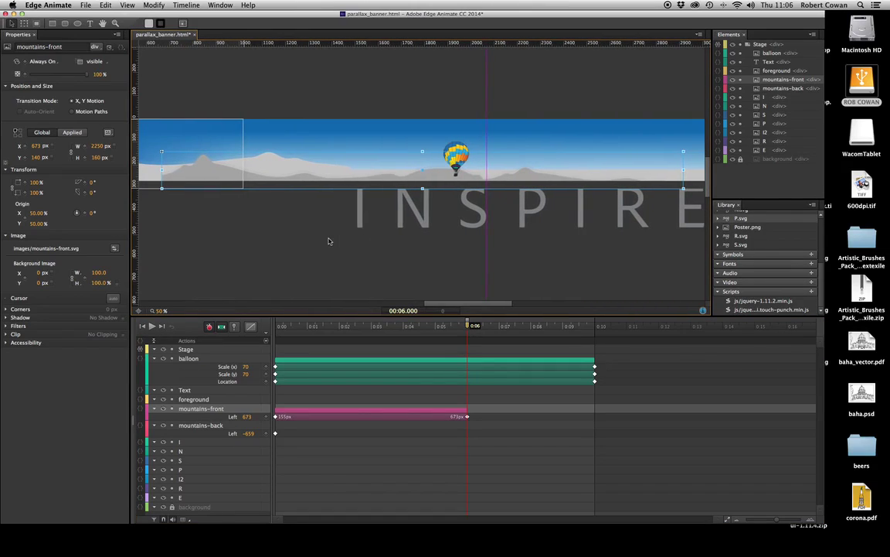
pyautogui.press('super+minus')
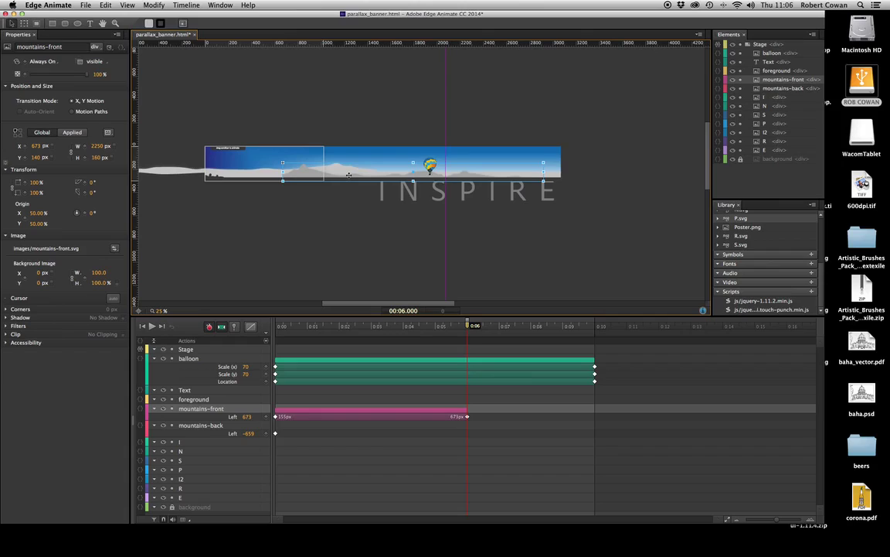
pyautogui.moveTo(349, 176); pyautogui.dragTo(306, 174)
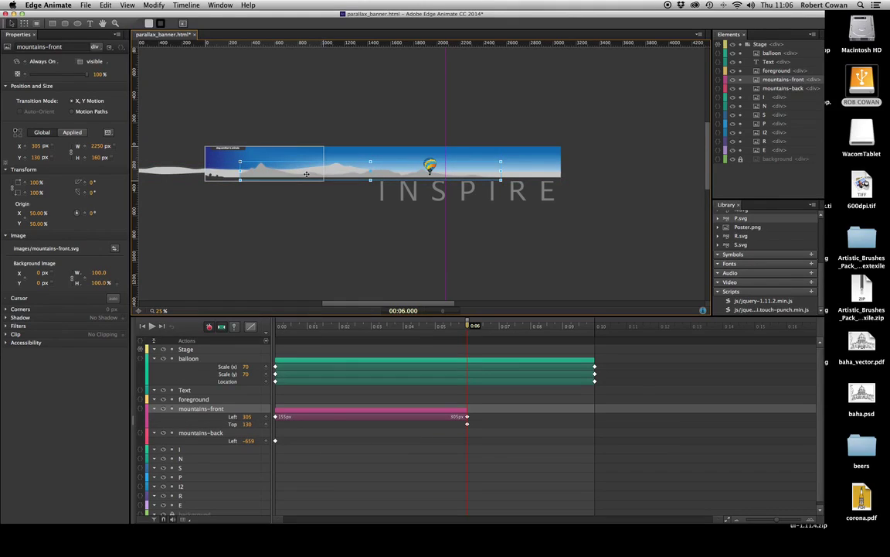
# Step: Delete the Top keyframe of mountains-front at 0:06 so only its horizontal movement is animated
pyautogui.click(233, 426)
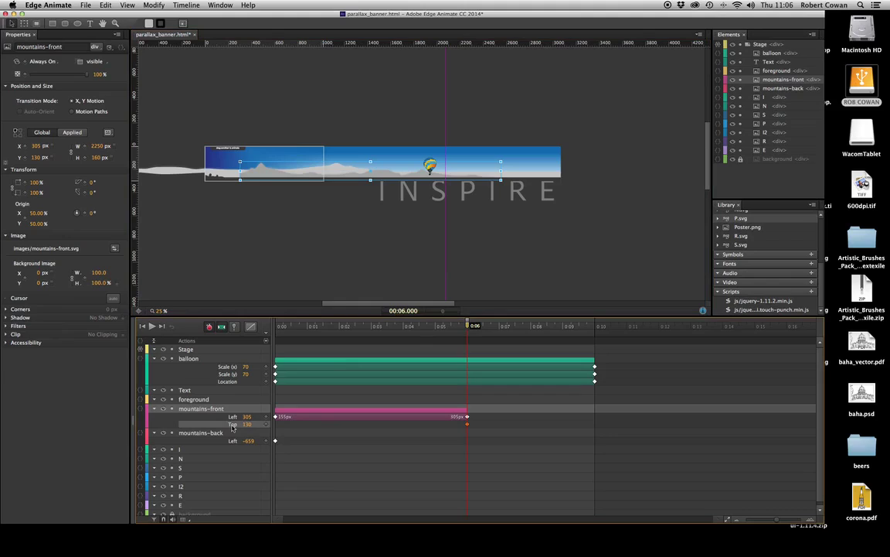
pyautogui.press('Delete')
pyautogui.click(275, 273)
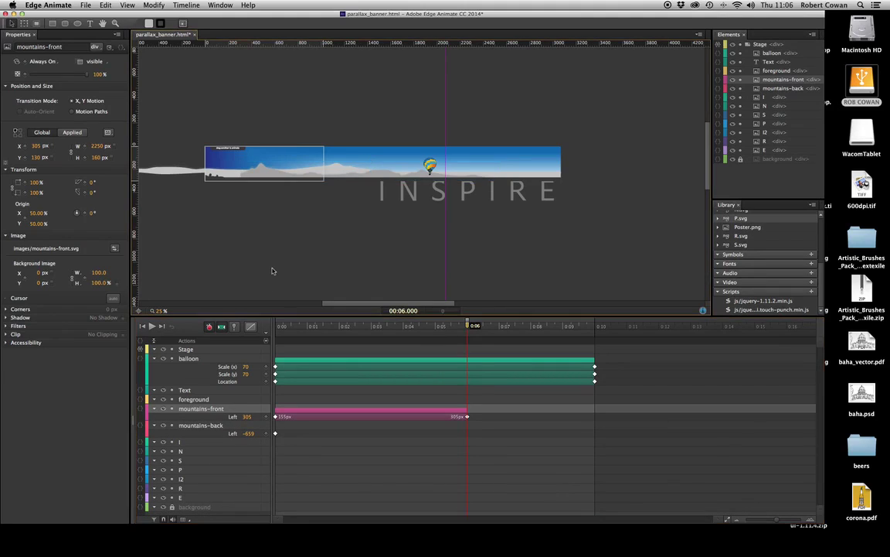
# Step: At 0:06, move mountains-back along the banner to X about 405 px
pyautogui.click(201, 425)
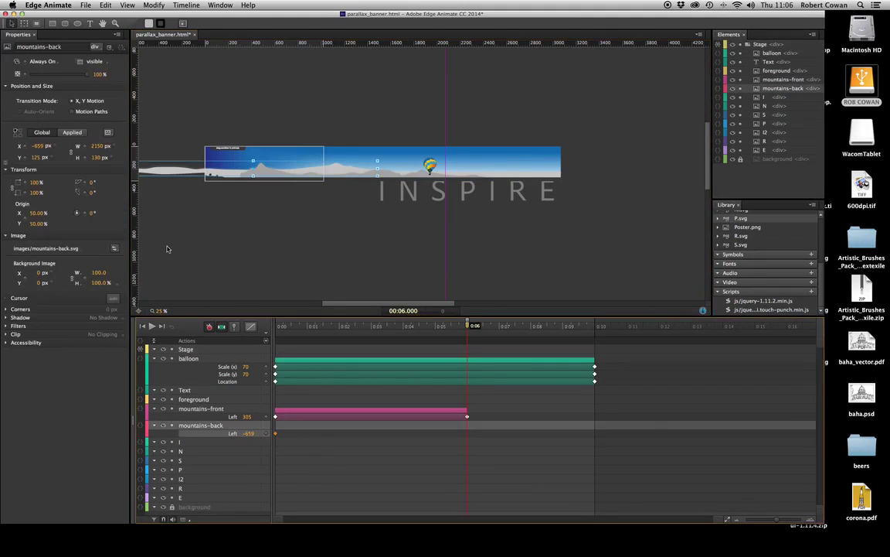
pyautogui.click(169, 167)
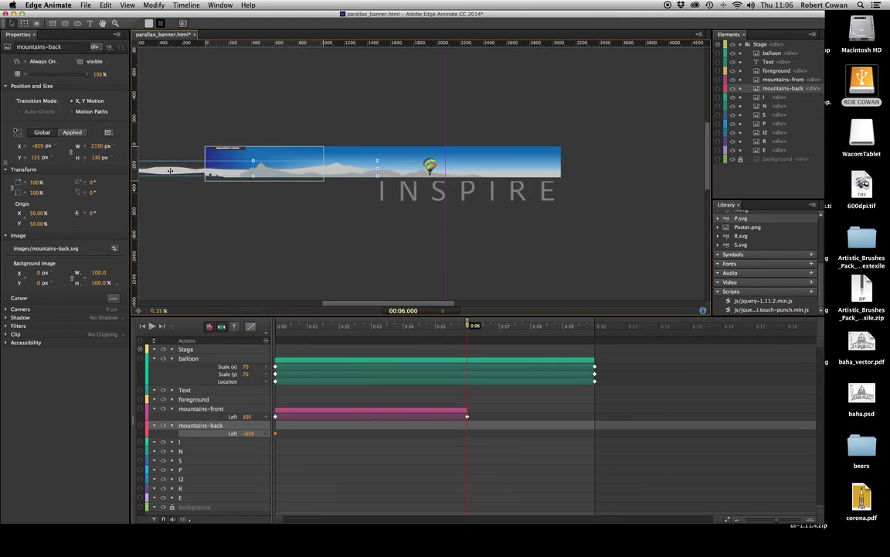
pyautogui.hscroll(-1, 176, 170)
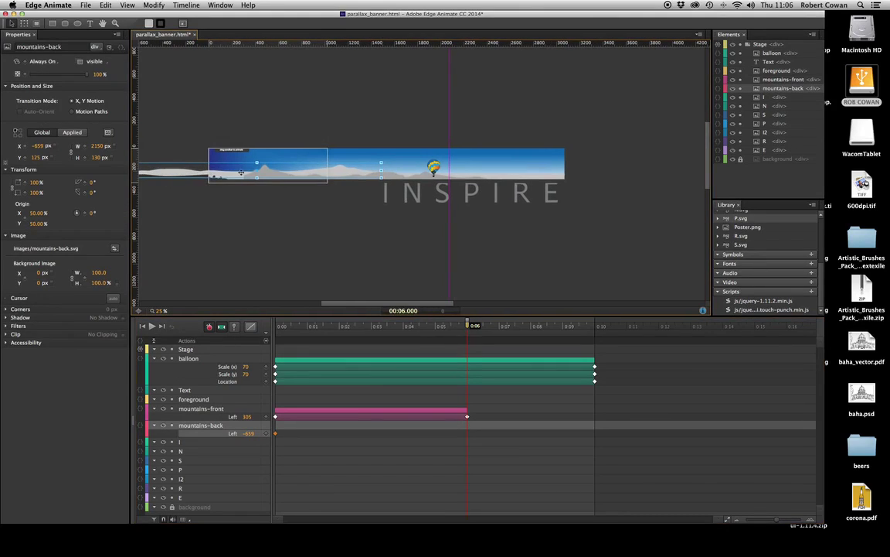
pyautogui.scroll(1, 246, 170)
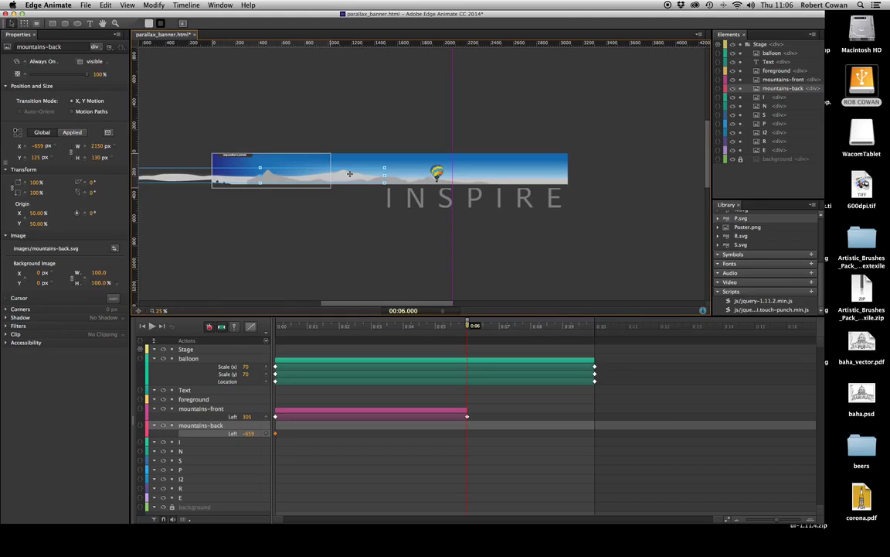
pyautogui.moveTo(350, 174); pyautogui.dragTo(466, 171)
pyautogui.click(351, 244)
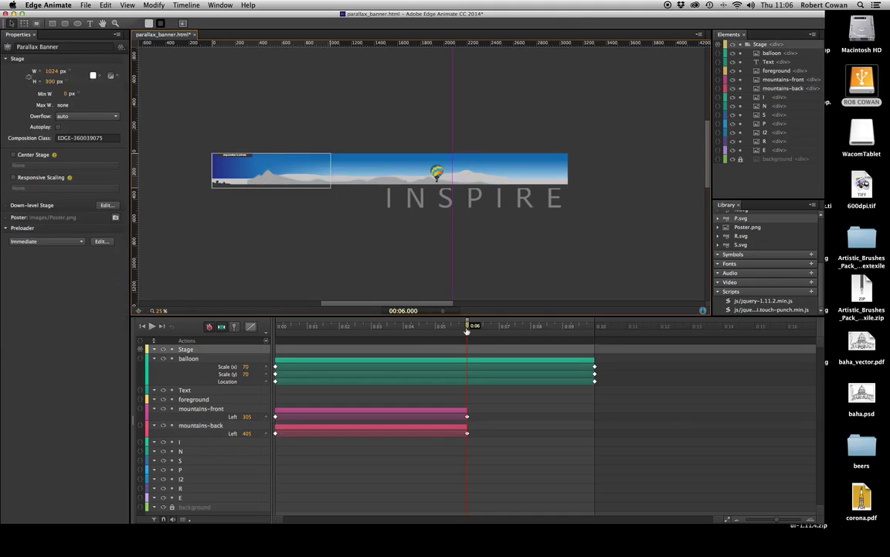
# Step: Scrub through the timeline to check the mountain and balloon movement, and return the playhead to 0:00
pyautogui.moveTo(467, 328); pyautogui.dragTo(548, 318)
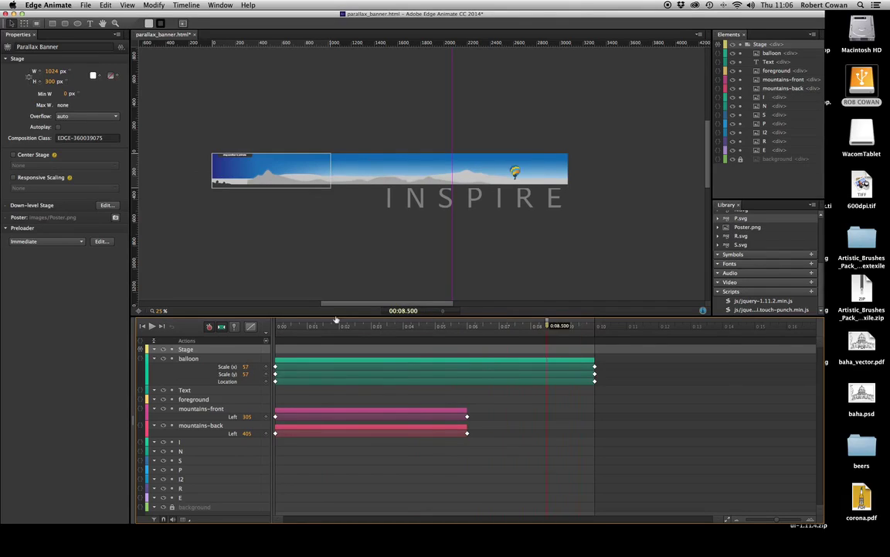
pyautogui.moveTo(336, 319); pyautogui.dragTo(114, 294)
pyautogui.click(292, 247)
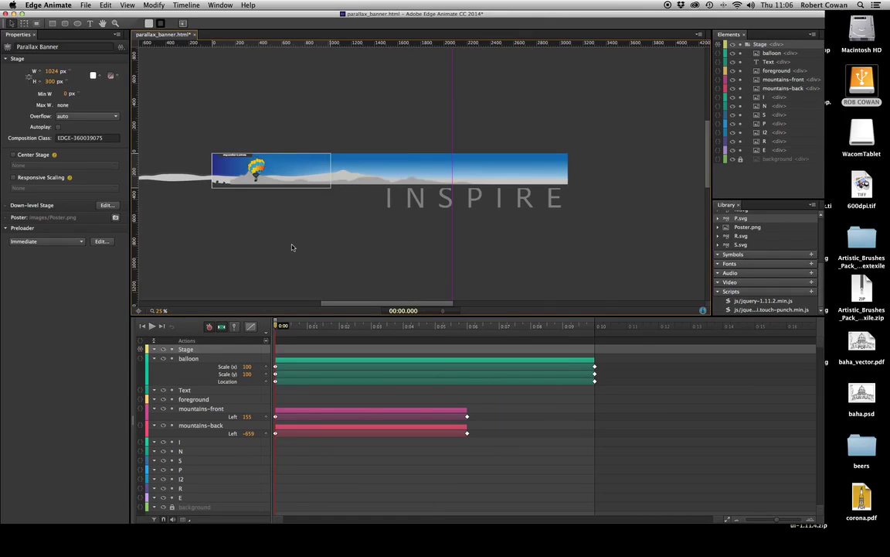
pyautogui.scroll(1, 292, 248)
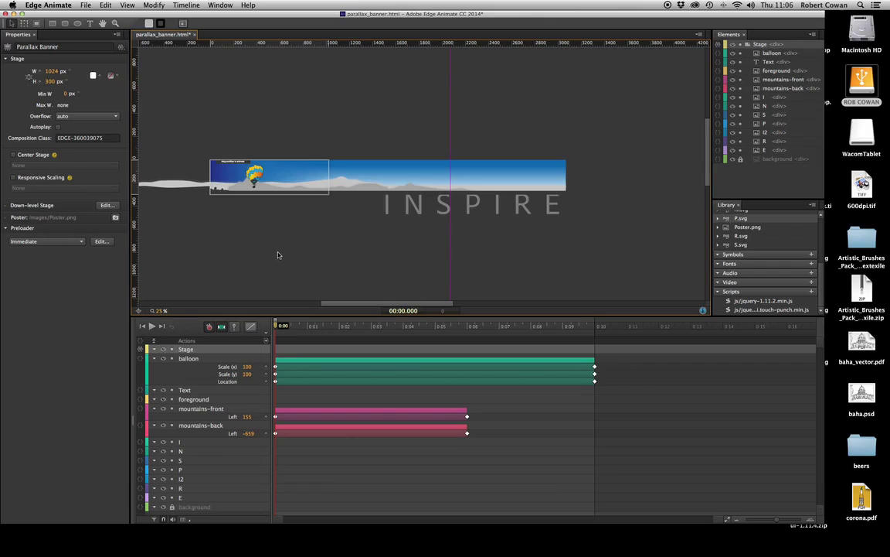
pyautogui.moveTo(276, 326); pyautogui.dragTo(119, 283)
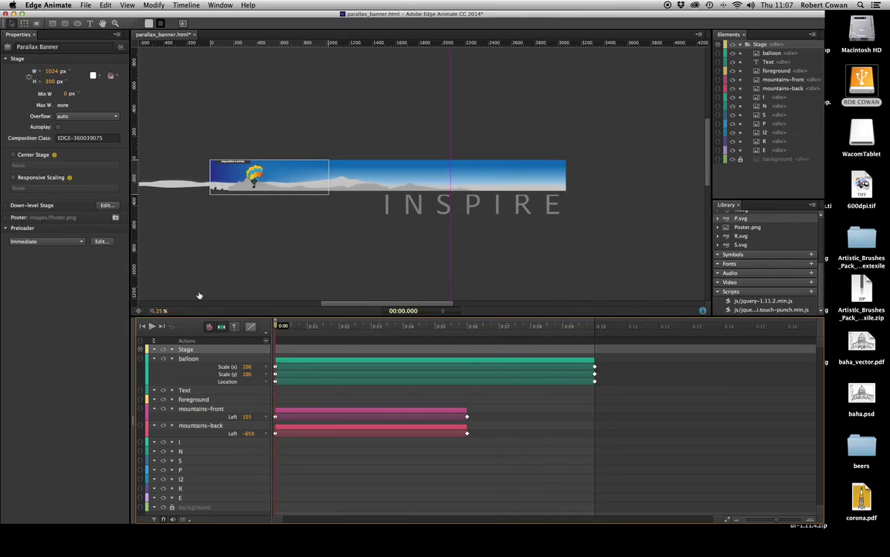
# Step: Place the playhead at 0:04 and lock the Stage, balloon, Text, foreground, mountains-front and mountains-back layers
pyautogui.press('space')
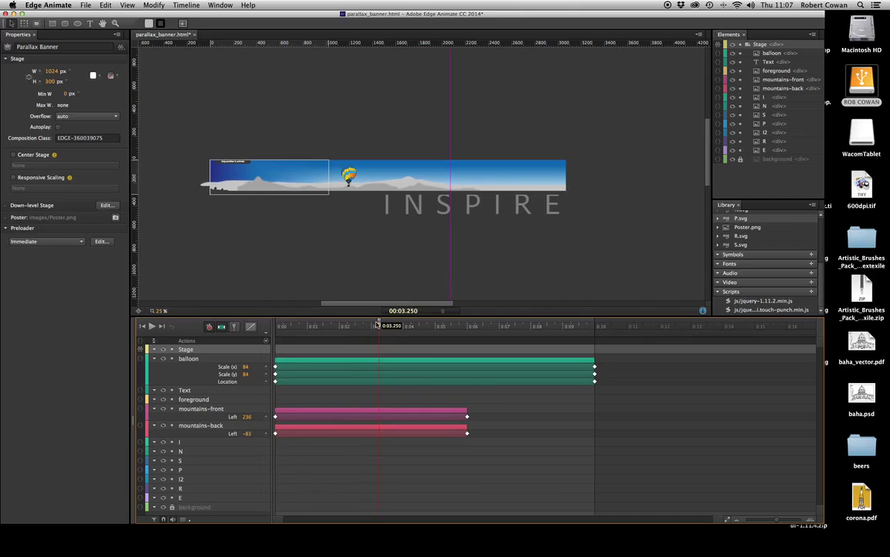
pyautogui.moveTo(379, 325); pyautogui.dragTo(403, 325)
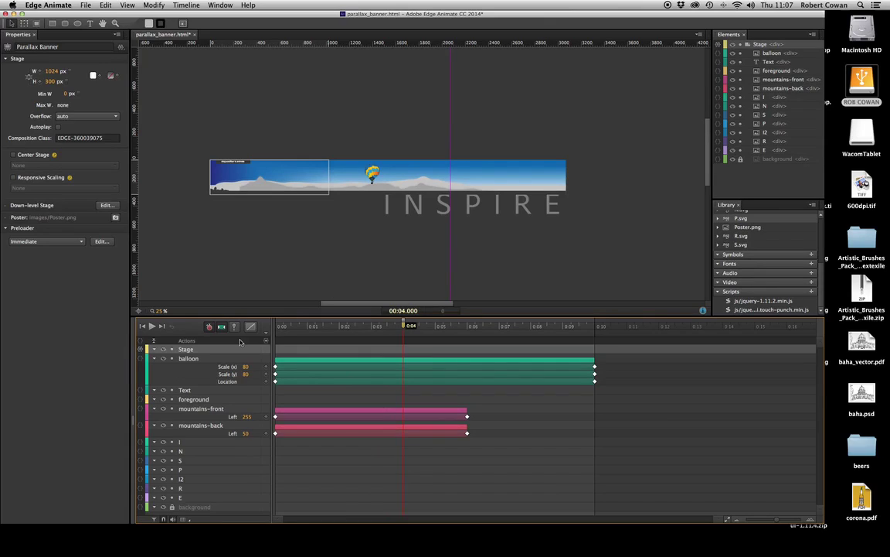
pyautogui.click(172, 349)
pyautogui.click(171, 359)
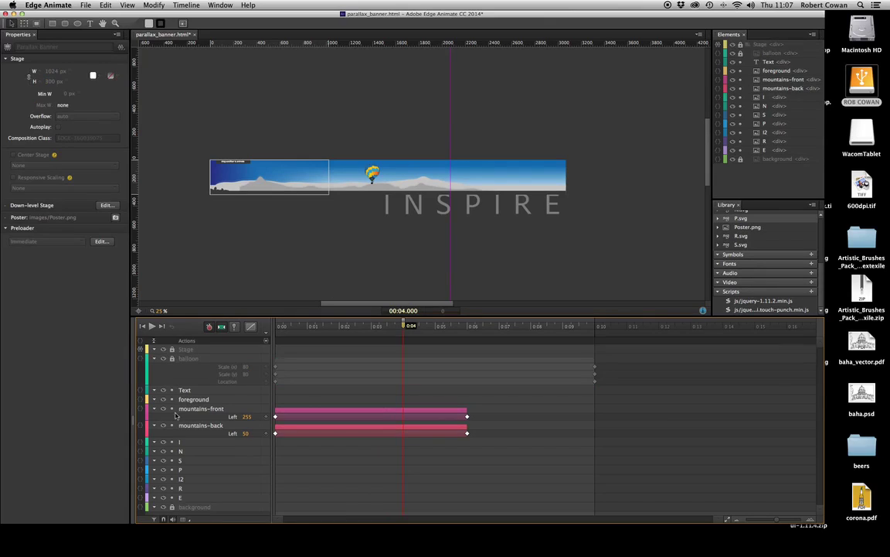
pyautogui.click(172, 400)
pyautogui.click(172, 409)
pyautogui.click(172, 391)
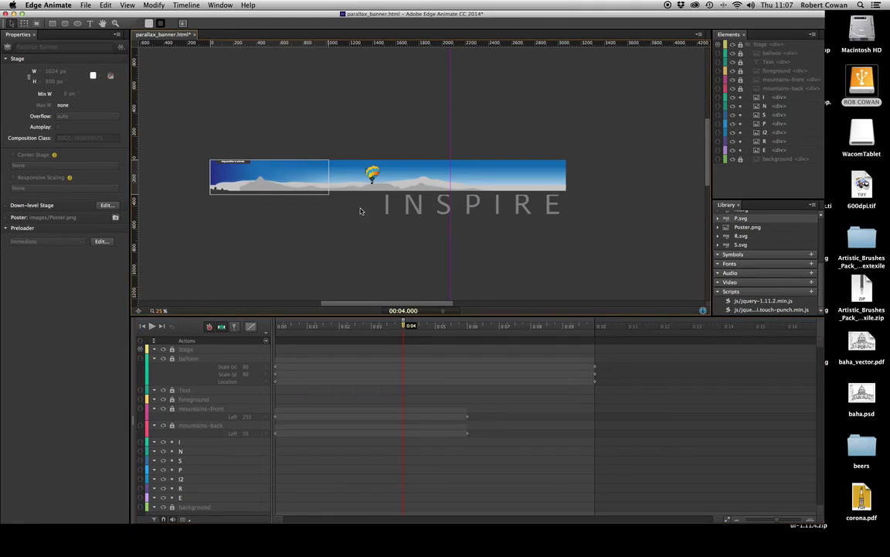
# Step: Keyframe the vertical position of all INSPIRE letters at 0:04, and move them up into the banner to Top about 27 px at 0:05.5
pyautogui.moveTo(326, 171); pyautogui.dragTo(551, 229)
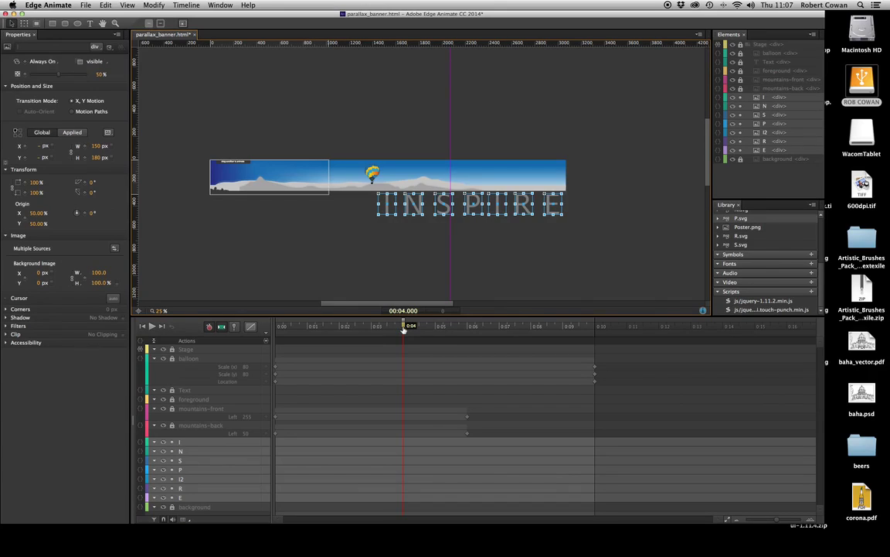
pyautogui.click(26, 158)
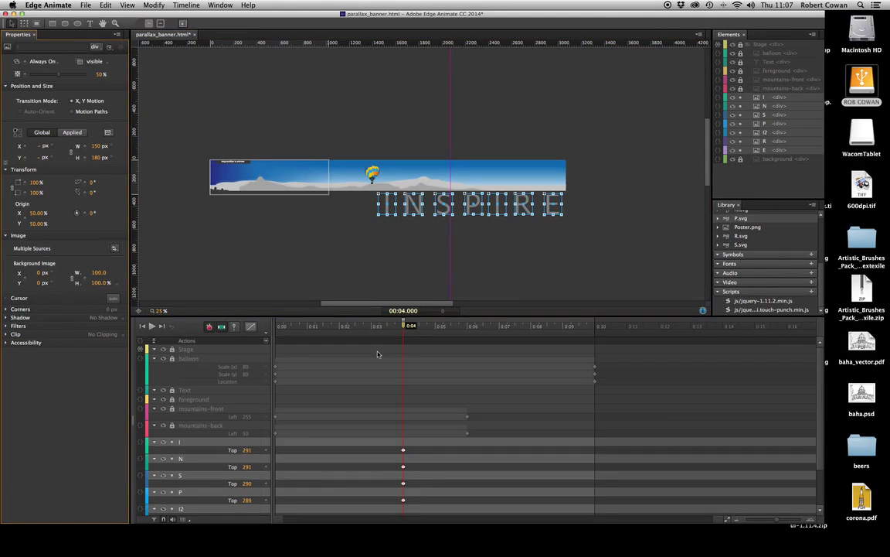
pyautogui.moveTo(403, 326); pyautogui.dragTo(453, 328)
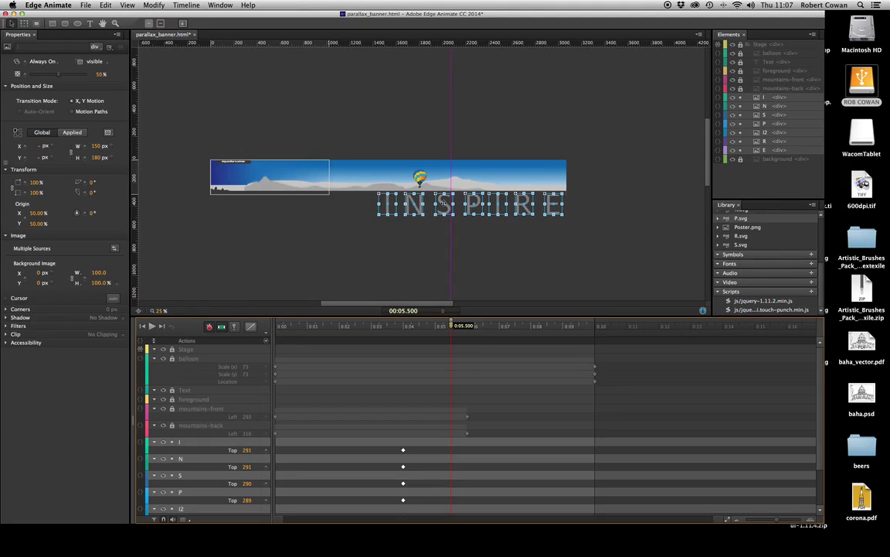
pyautogui.hscroll(1, 445, 185)
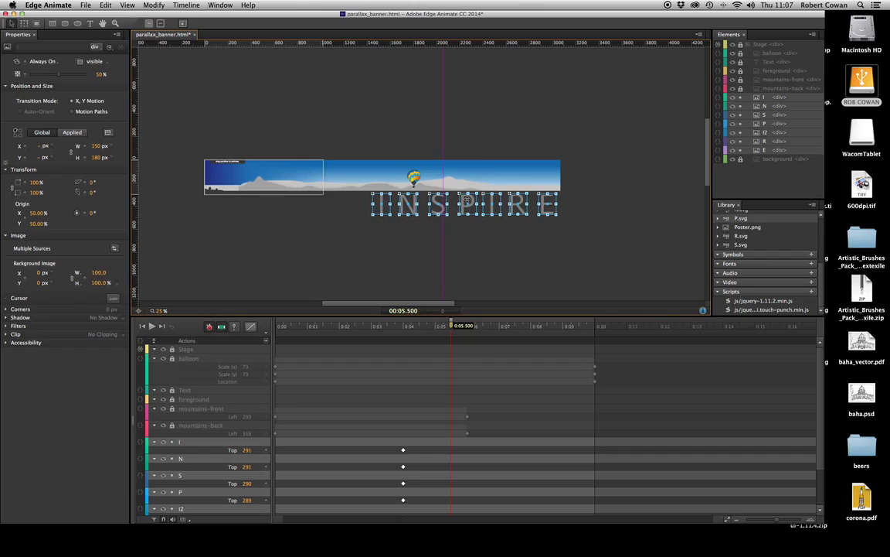
pyautogui.moveTo(467, 199); pyautogui.dragTo(467, 168)
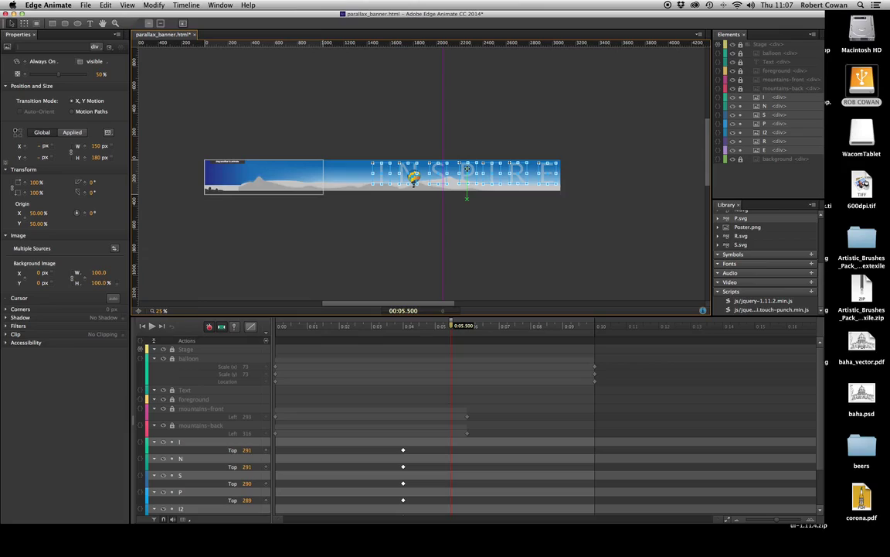
pyautogui.click(516, 243)
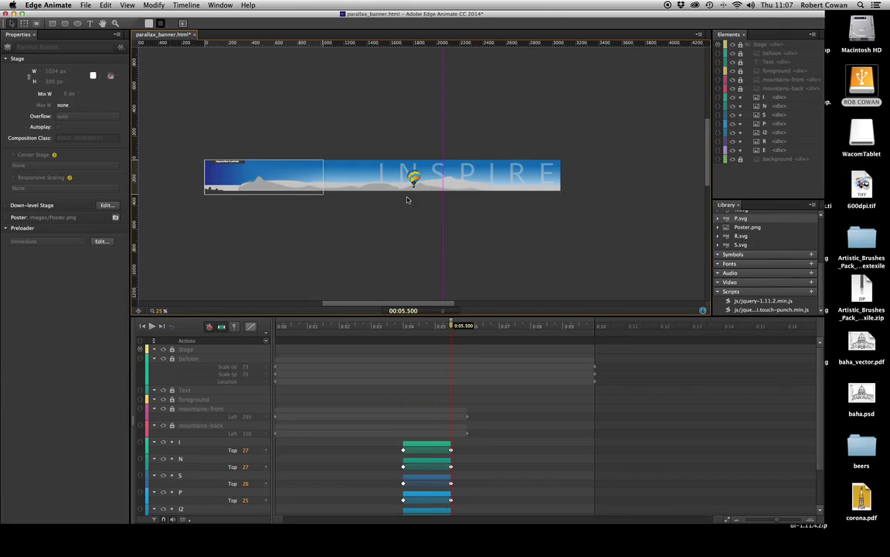
# Step: Lower all the INSPIRE letters slightly inside the banner at 0:05.5, to Top about 40 px
pyautogui.moveTo(332, 129); pyautogui.dragTo(503, 166)
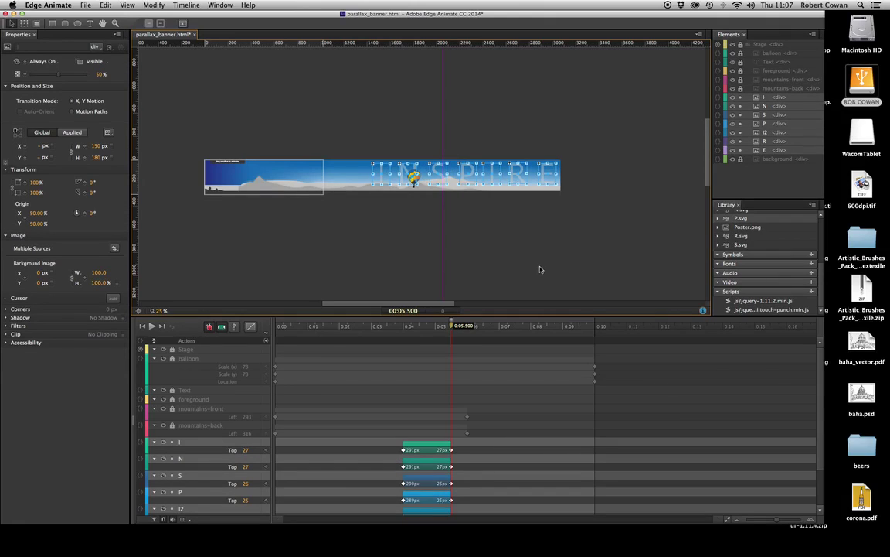
pyautogui.click(539, 268)
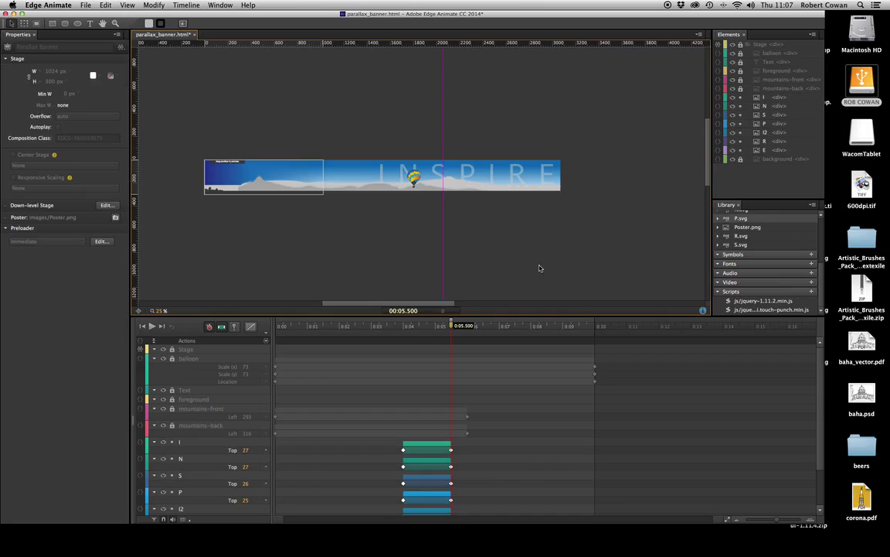
pyautogui.moveTo(310, 115); pyautogui.dragTo(503, 167)
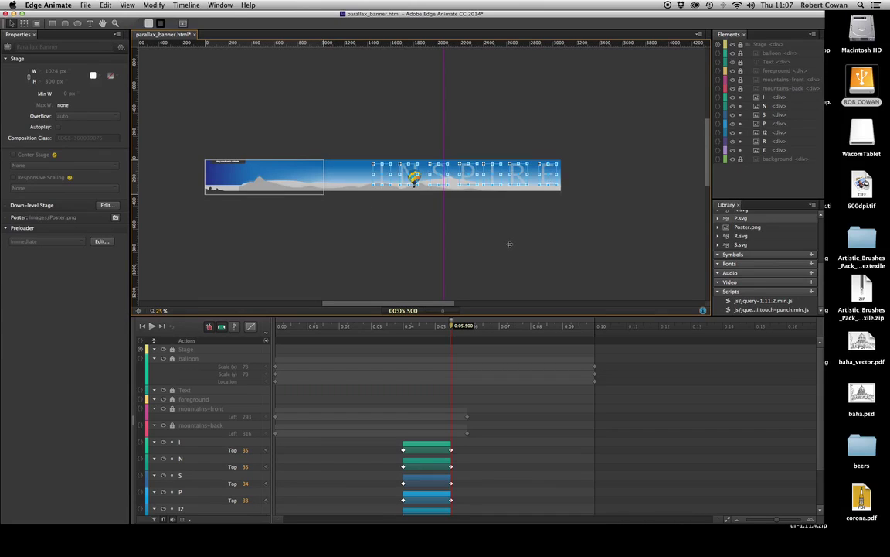
pyautogui.click(361, 253)
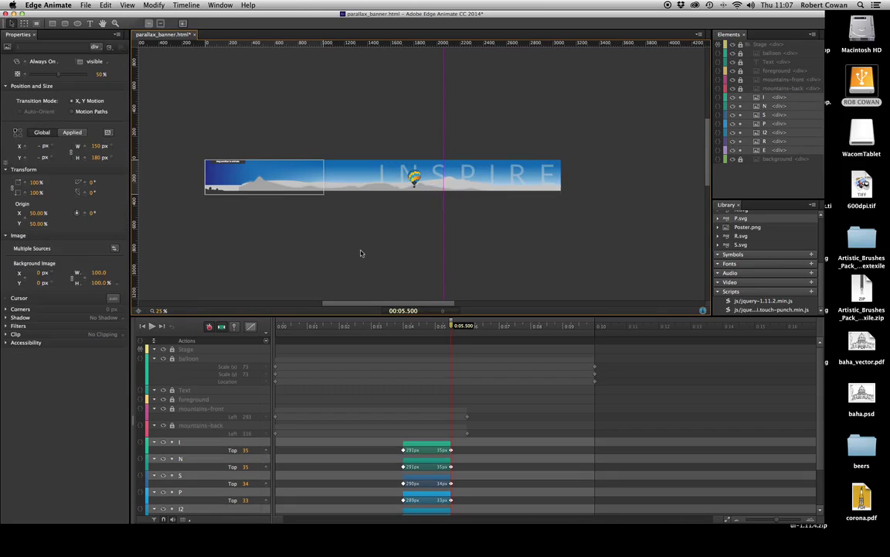
pyautogui.click(350, 252)
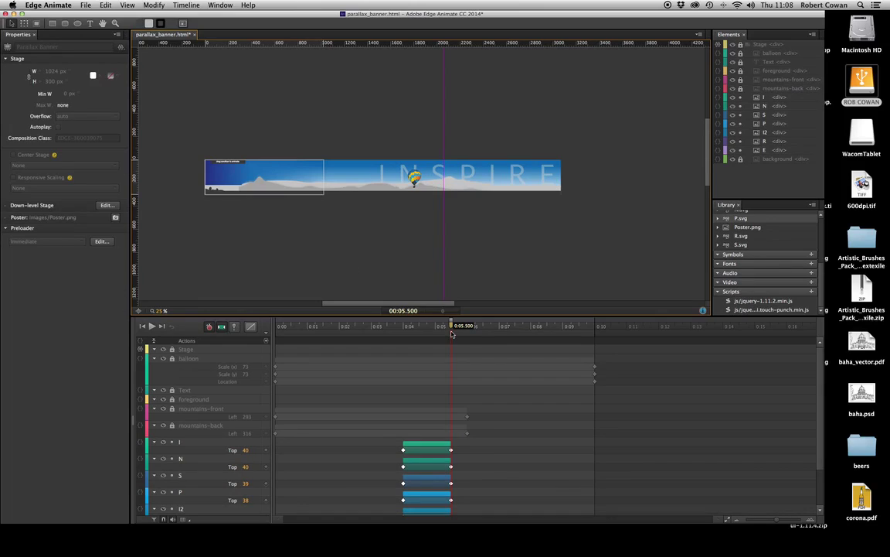
# Step: Shift the first I's rise animation to start at 0:05 and the N's to start at 0:05.5
pyautogui.moveTo(452, 326); pyautogui.dragTo(391, 319)
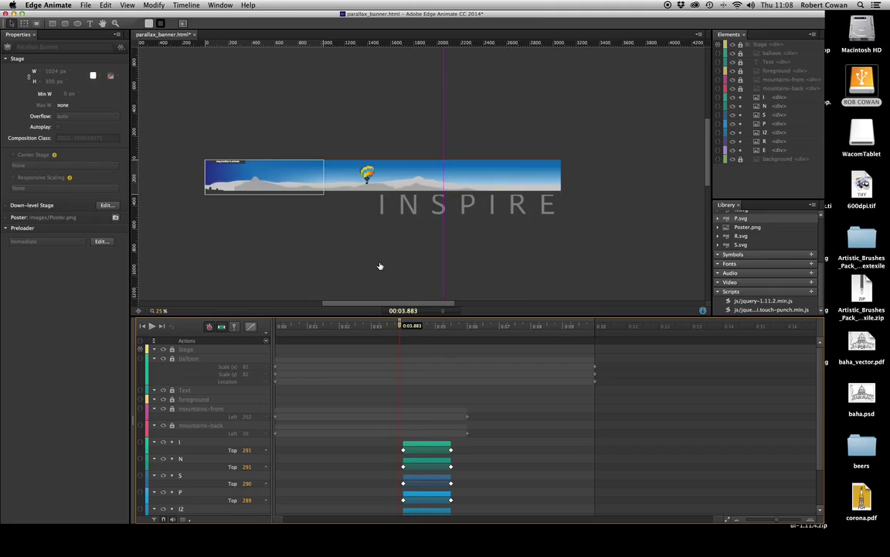
pyautogui.moveTo(355, 206); pyautogui.dragTo(561, 232)
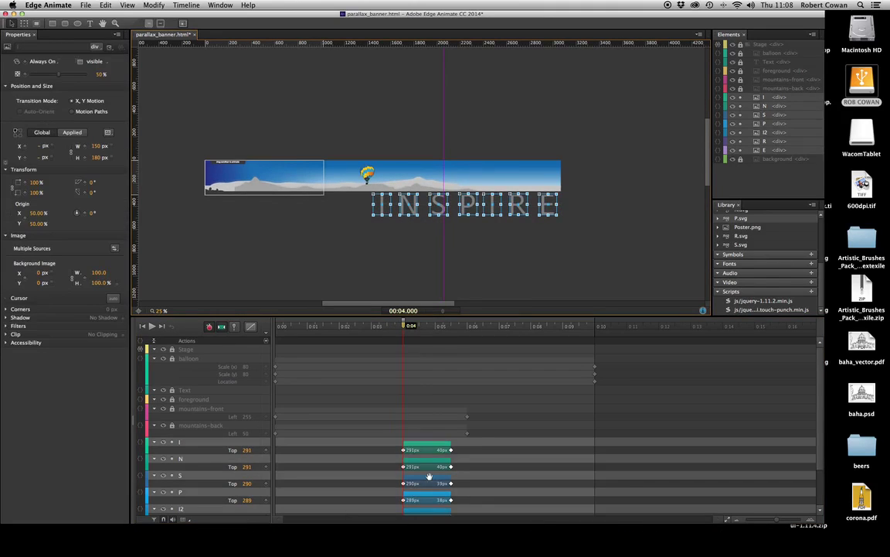
pyautogui.moveTo(424, 444); pyautogui.dragTo(458, 443)
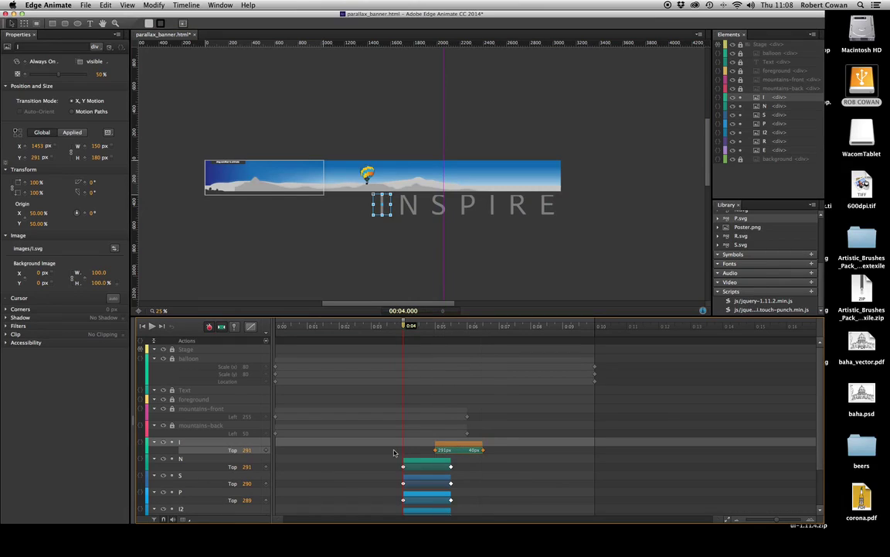
pyautogui.click(395, 455)
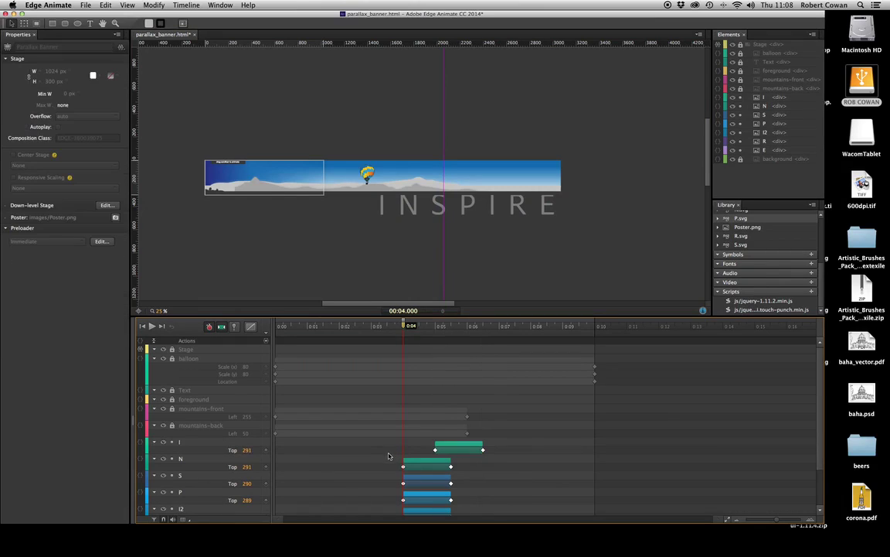
pyautogui.click(427, 461)
pyautogui.moveTo(408, 461); pyautogui.dragTo(471, 460)
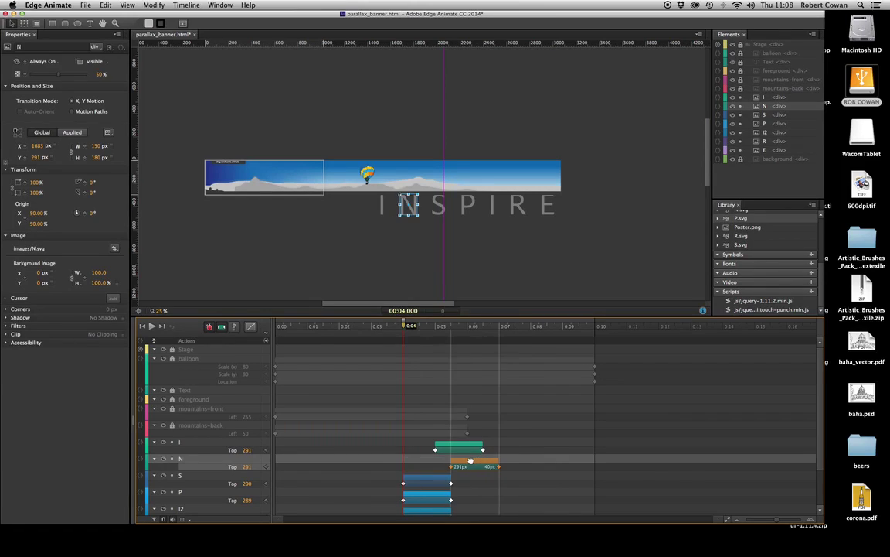
# Step: Shift the S letter's rise animation to start at 0:06 and the P's to start at 0:06.5
pyautogui.click(434, 480)
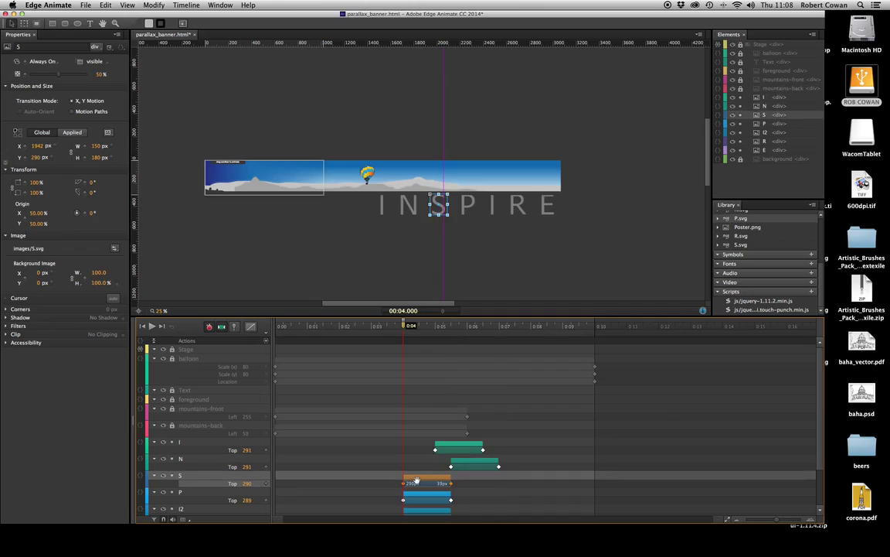
pyautogui.moveTo(433, 480); pyautogui.dragTo(484, 476)
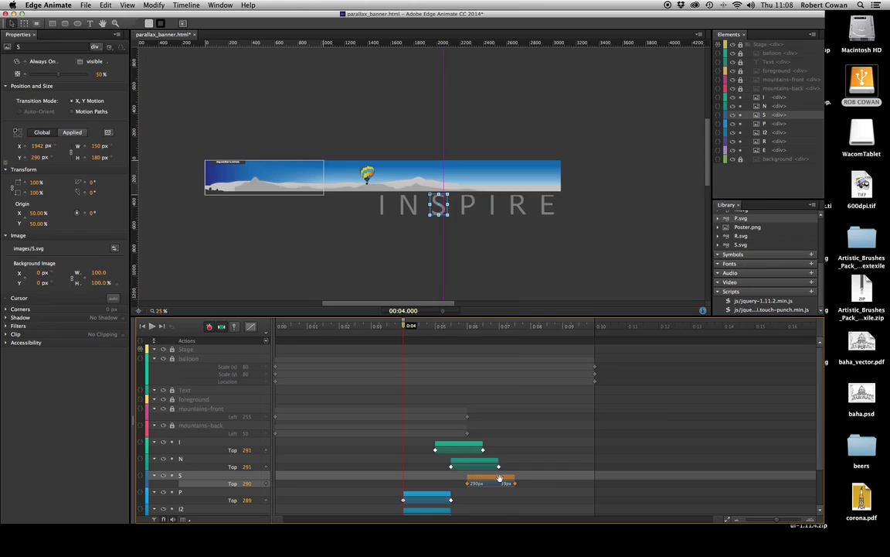
pyautogui.click(481, 501)
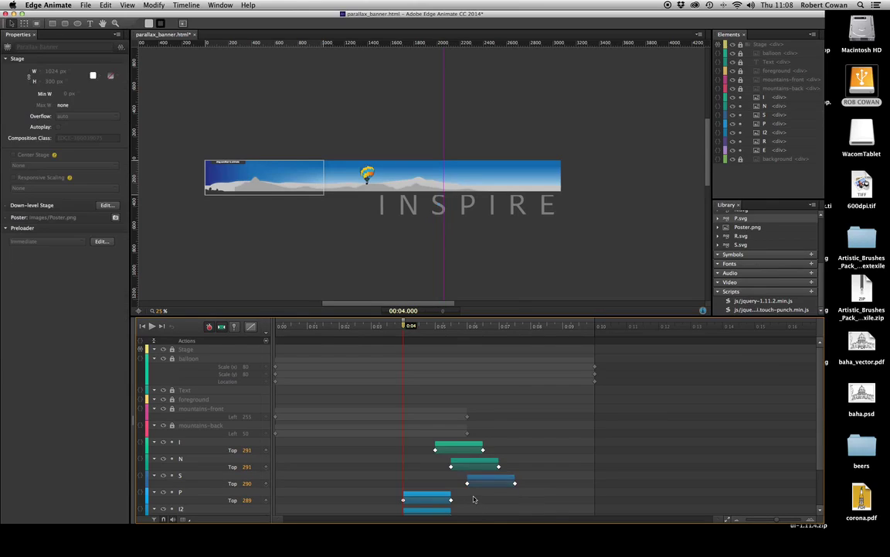
pyautogui.moveTo(477, 478); pyautogui.dragTo(476, 479)
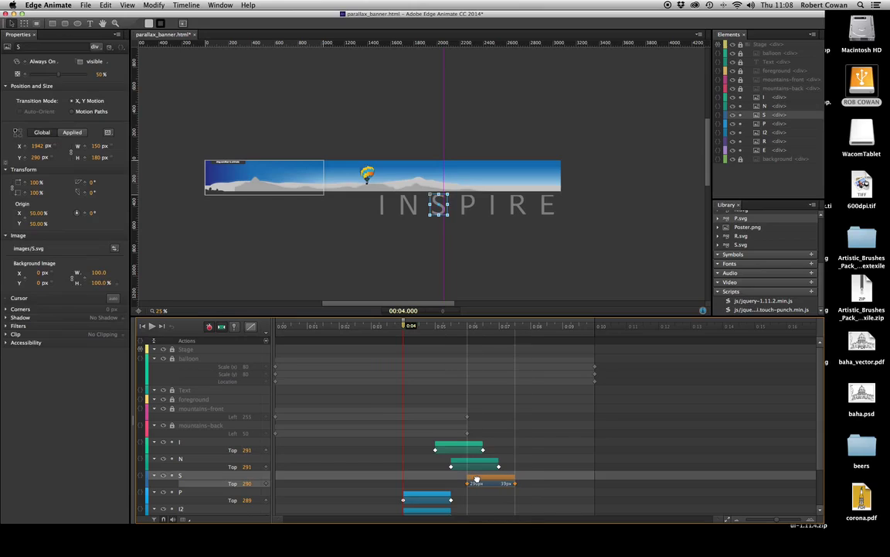
pyautogui.click(420, 495)
pyautogui.moveTo(456, 496); pyautogui.dragTo(500, 494)
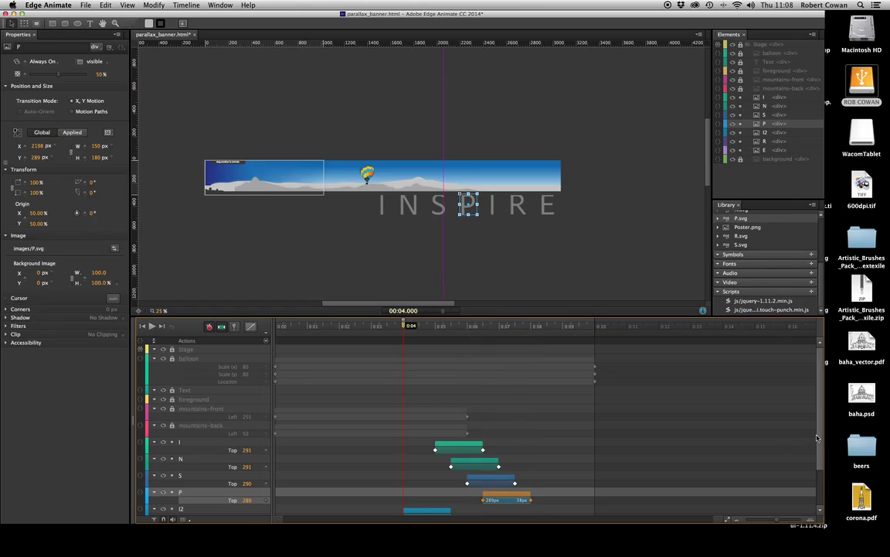
# Step: Shift the I2 letter's rise animation to start just before 0:07 and the R's to start at 0:07.5
pyautogui.scroll(-3, 818, 443)
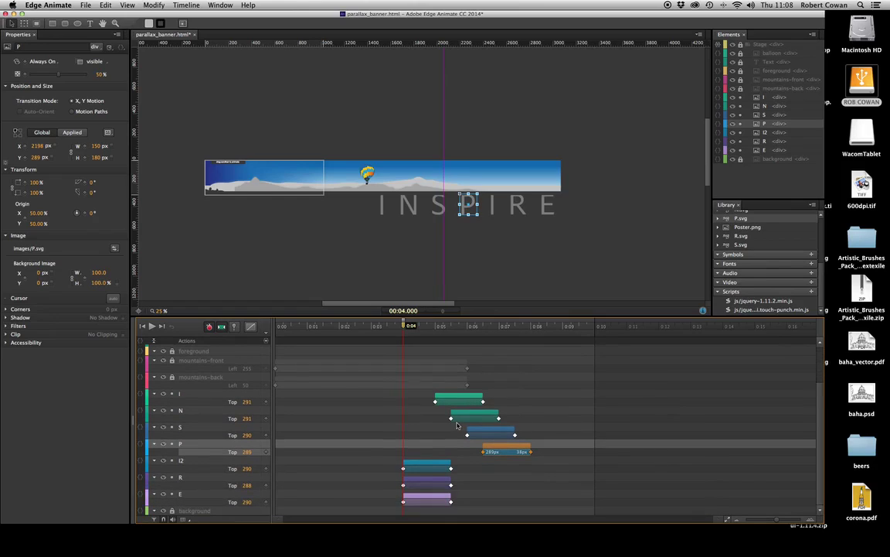
pyautogui.click(430, 461)
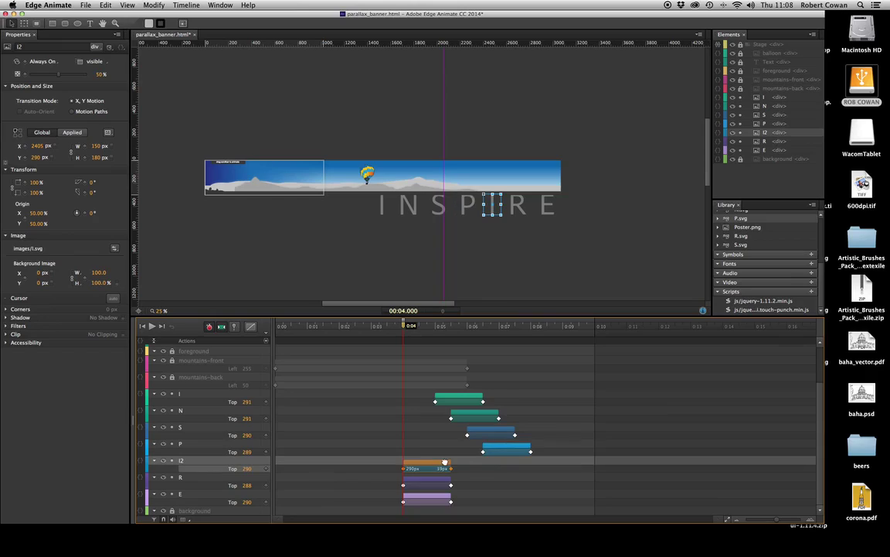
pyautogui.moveTo(441, 462); pyautogui.dragTo(518, 462)
pyautogui.click(483, 486)
pyautogui.moveTo(426, 480); pyautogui.dragTo(526, 480)
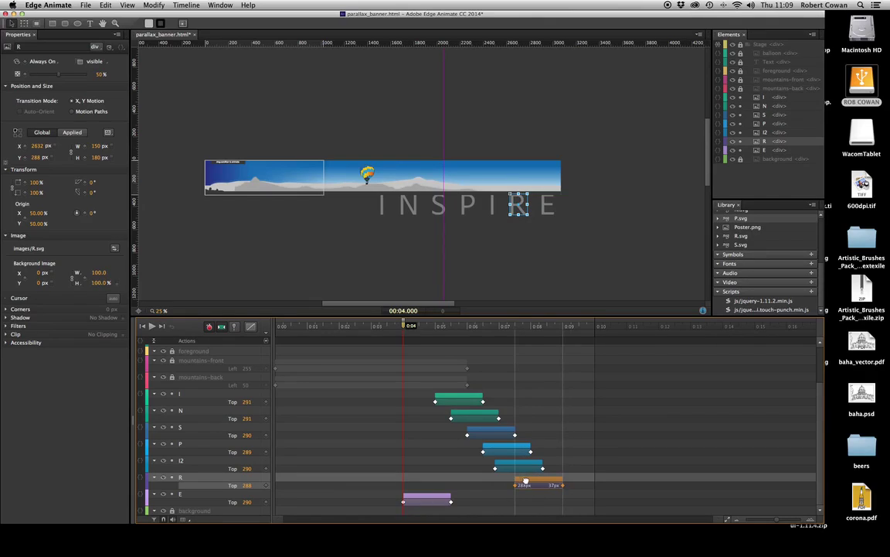
# Step: Shift the E letter's rise animation to start at 0:08 and return the playhead to 0:00
pyautogui.click(419, 497)
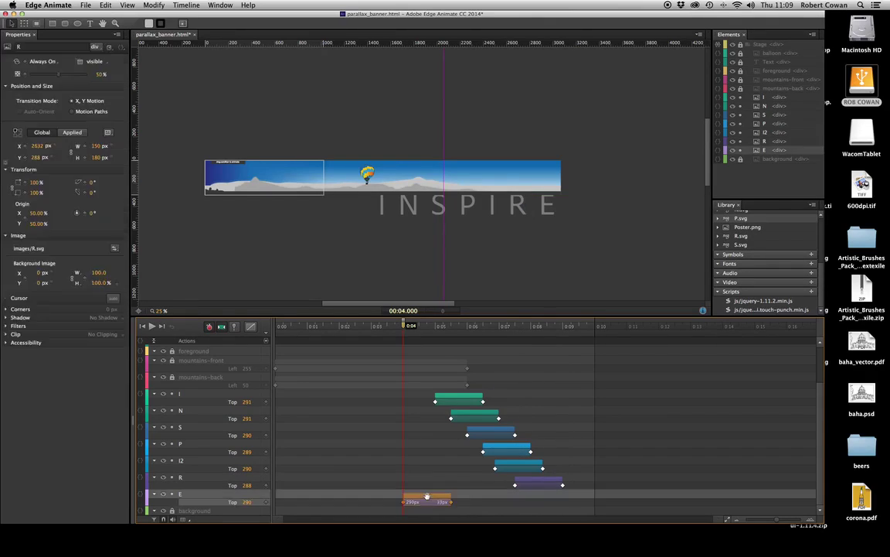
pyautogui.moveTo(410, 498); pyautogui.dragTo(547, 497)
pyautogui.click(352, 345)
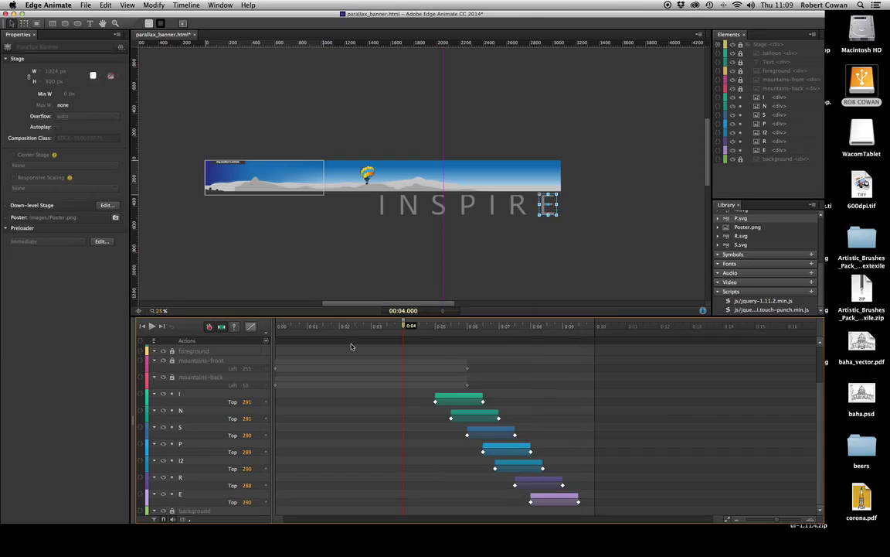
pyautogui.moveTo(403, 329); pyautogui.dragTo(108, 320)
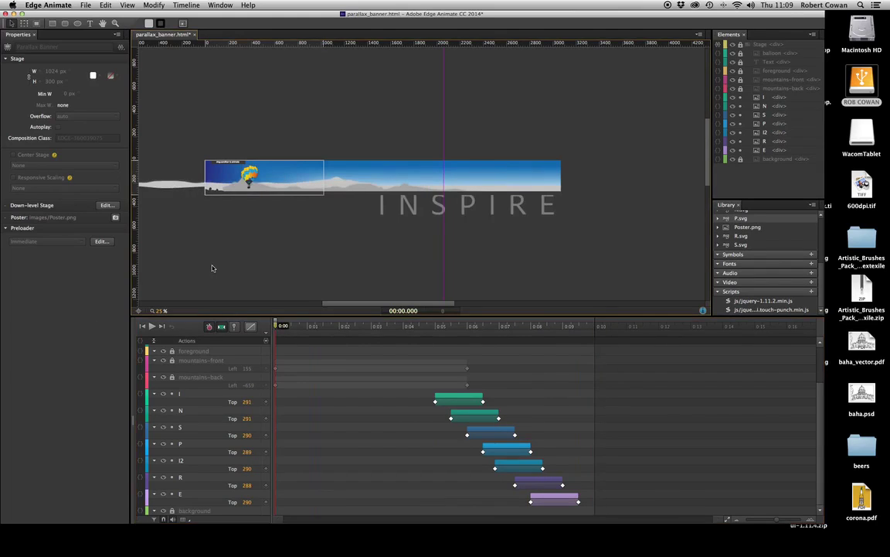
# Step: Save the banner and scroll across its preview in Chrome to check the balloon, mountain and letter animation
pyautogui.press('super+s')
pyautogui.scroll(1, 813, 338)
pyautogui.scroll(2, 813, 338)
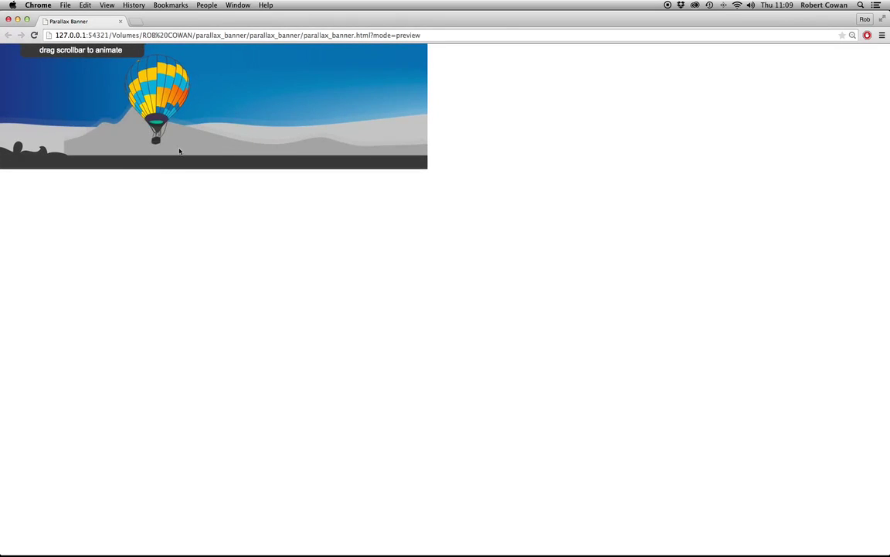
pyautogui.hscroll(5, 179, 151)
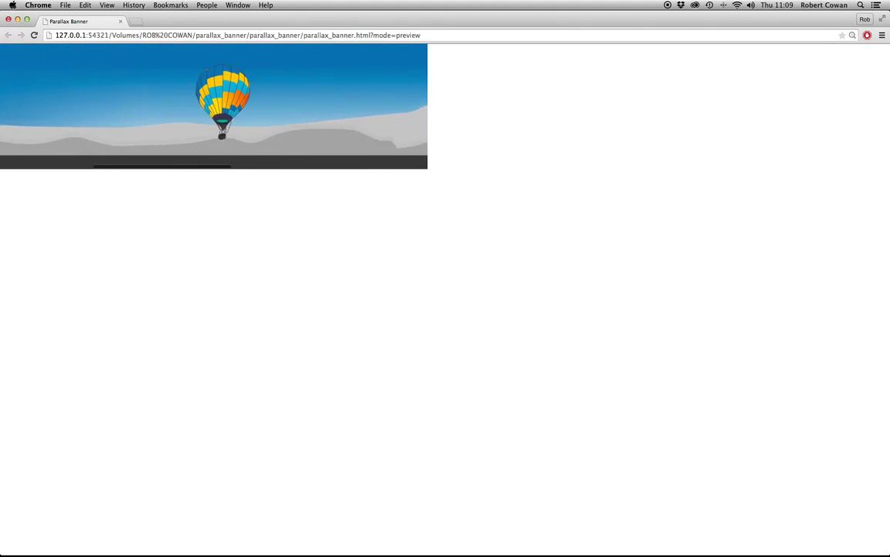
pyautogui.hscroll(5, 213, 106)
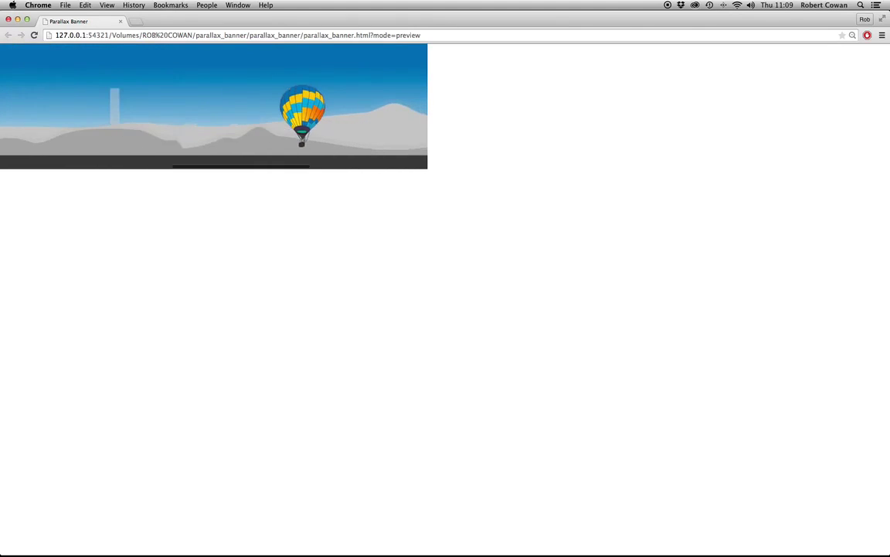
pyautogui.hscroll(8, 213, 106)
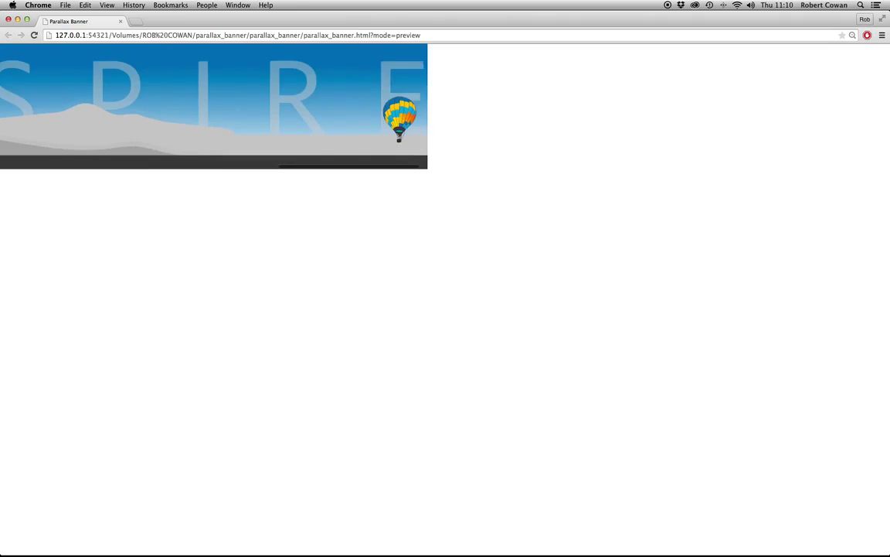
# Step: Scroll the banner preview back and forth to examine the staggered INSPIRE letters and layer movement, and switch back to Adobe Edge Animate
pyautogui.hscroll(1, 214, 106)
pyautogui.hscroll(-1, 300, 162)
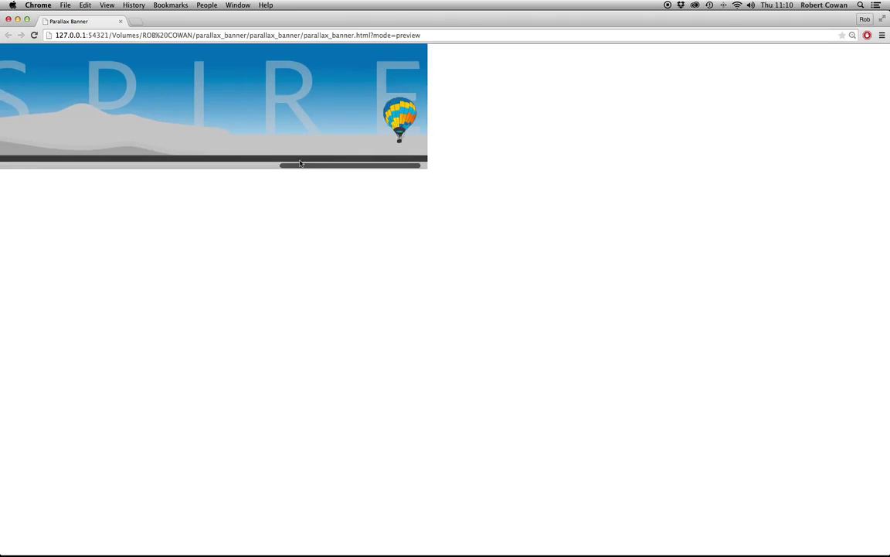
pyautogui.hscroll(-6, 301, 163)
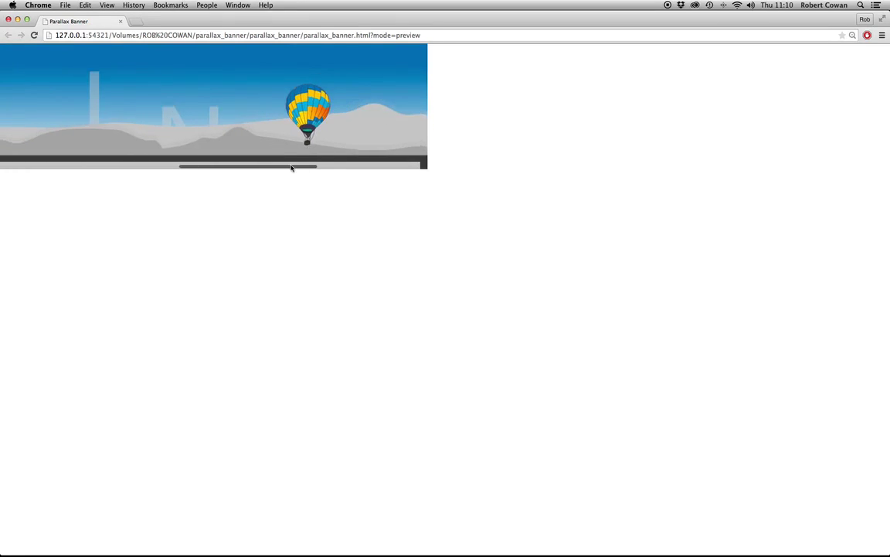
pyautogui.moveTo(291, 167); pyautogui.dragTo(155, 162)
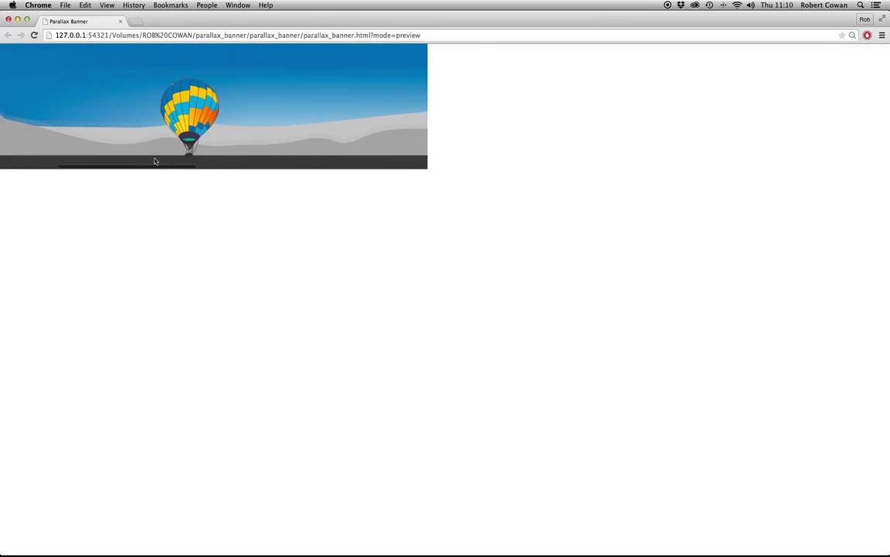
pyautogui.hscroll(8, 155, 161)
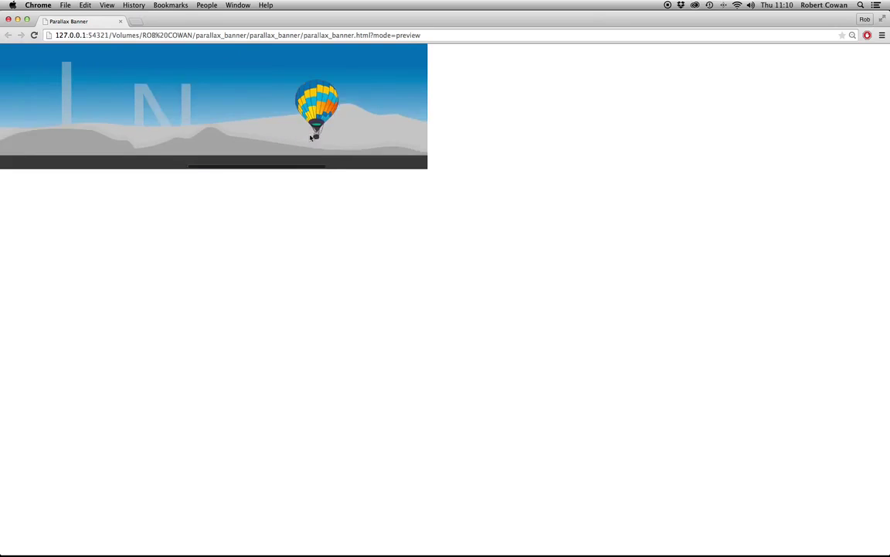
pyautogui.hscroll(10, 310, 137)
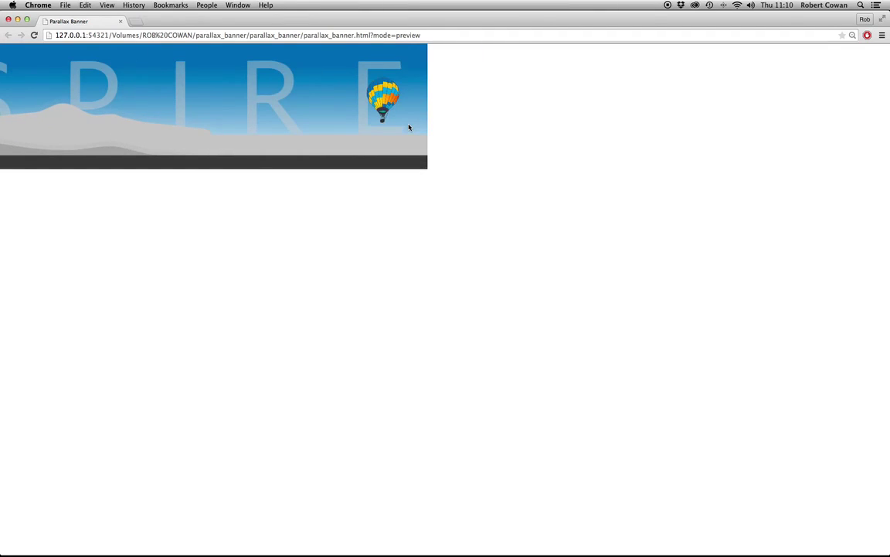
pyautogui.hscroll(-15, 409, 128)
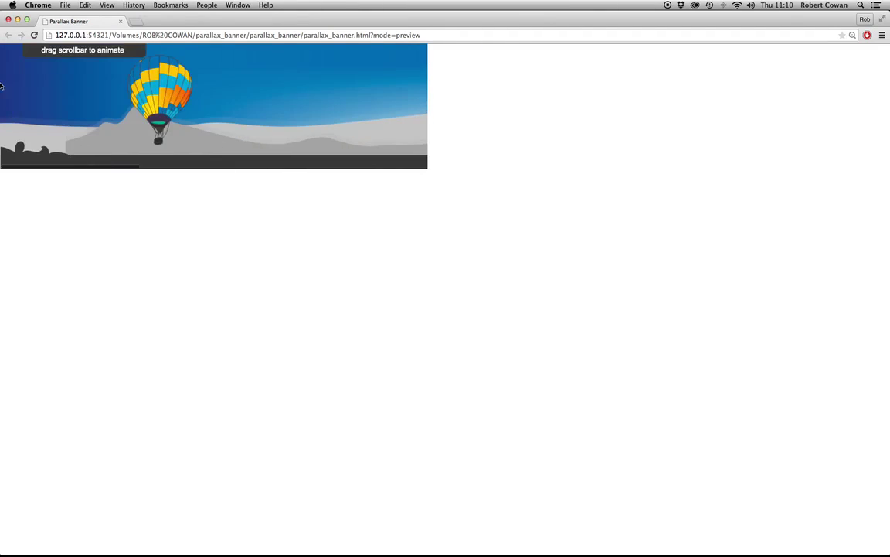
pyautogui.click(17, 20)
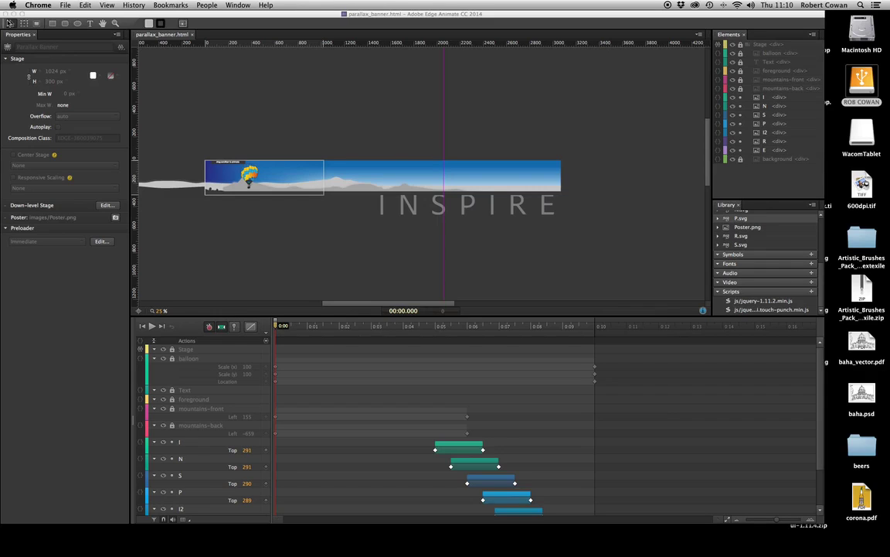
pyautogui.click(356, 118)
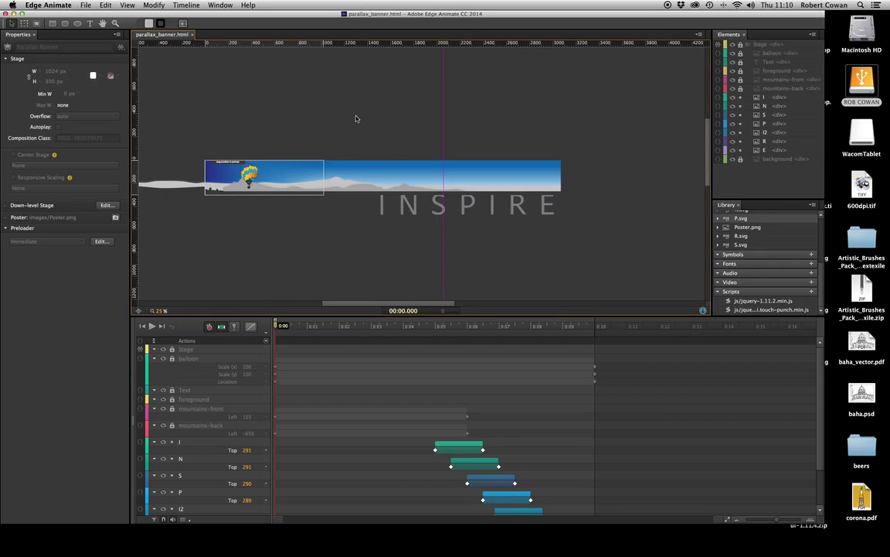